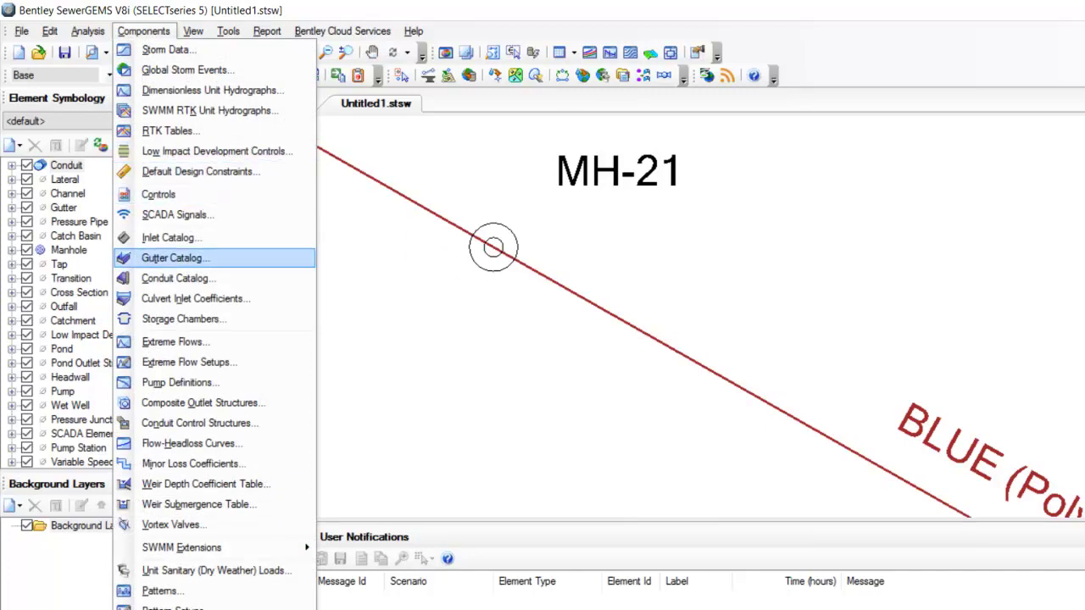
- Assign PVC from the Material Library as the roughness material of the circular conduit class in the Conduit Catalog
key(Return)
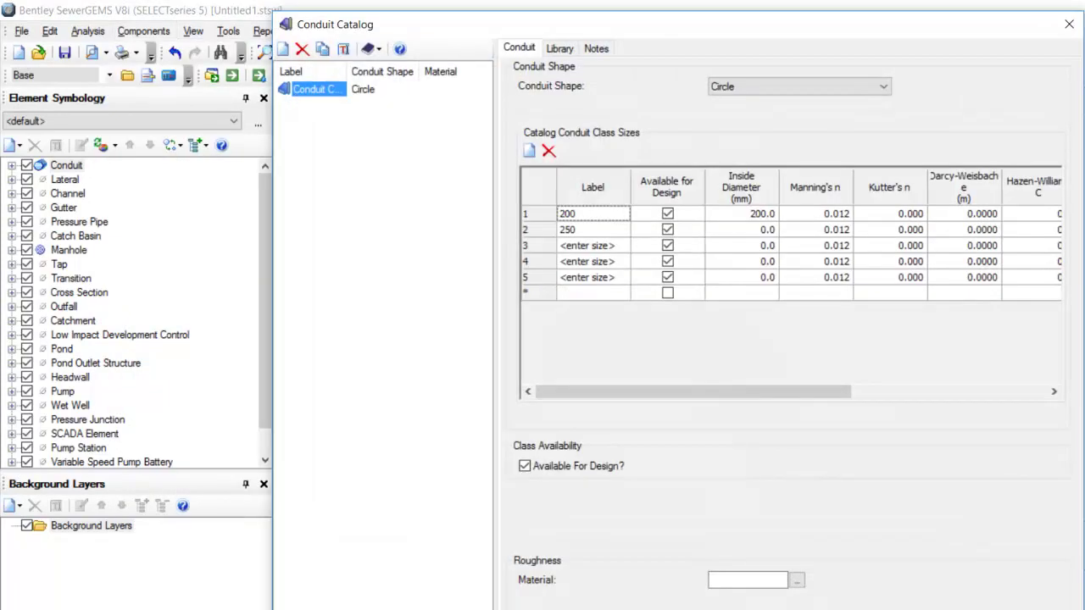
drag(593, 32, 536, 22)
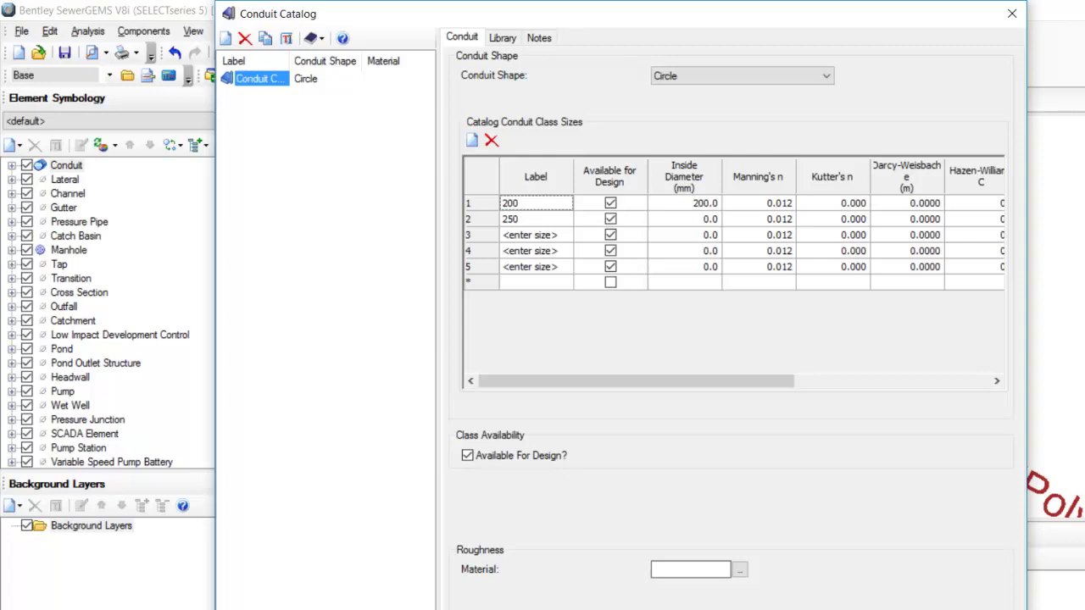
click(739, 569)
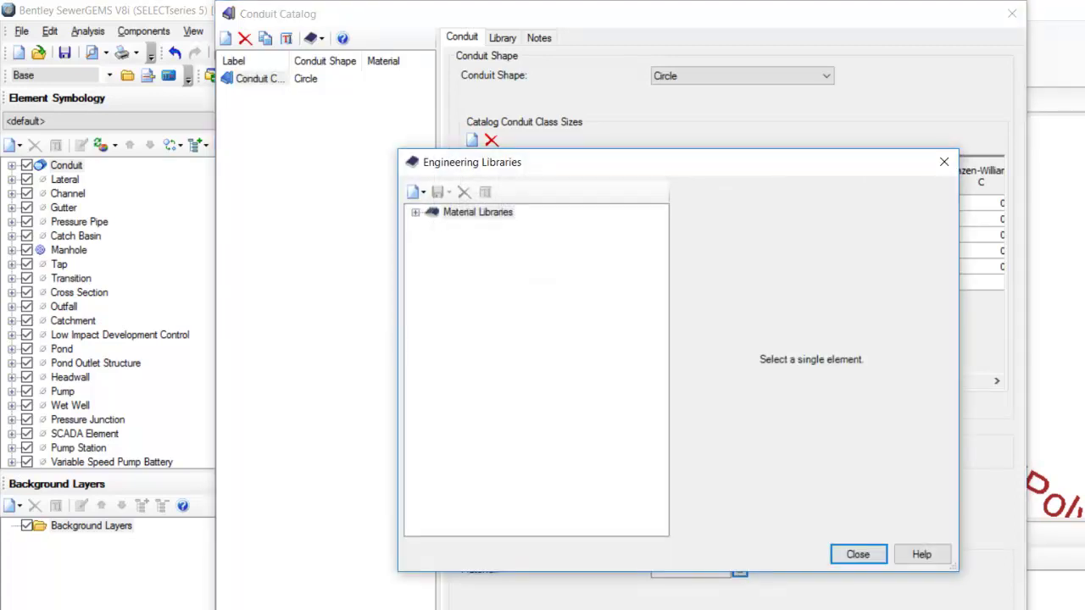
click(477, 212)
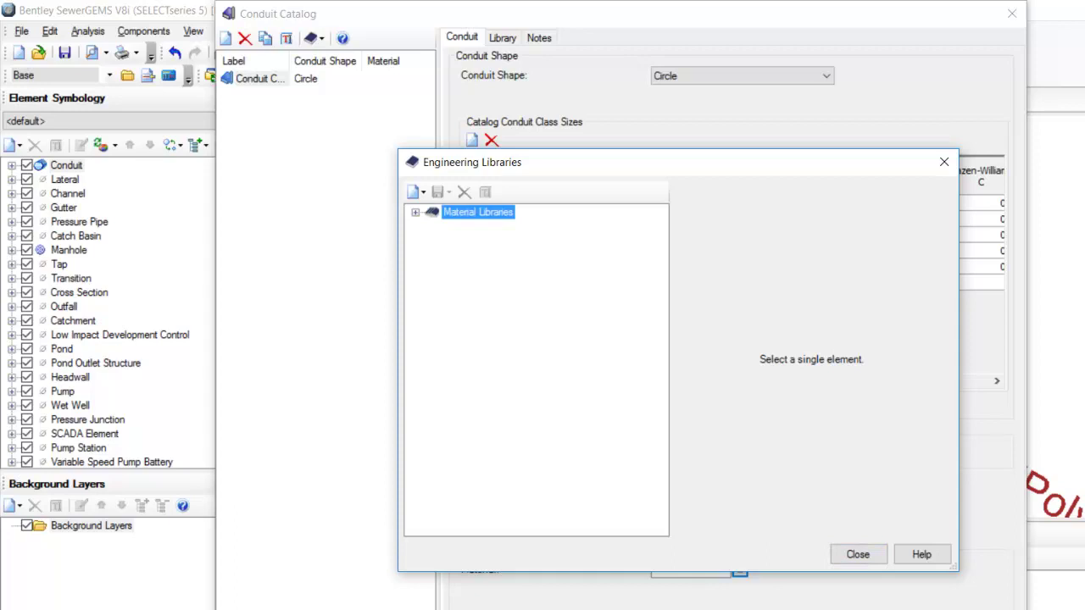
click(415, 212)
key(Down)
key(Right)
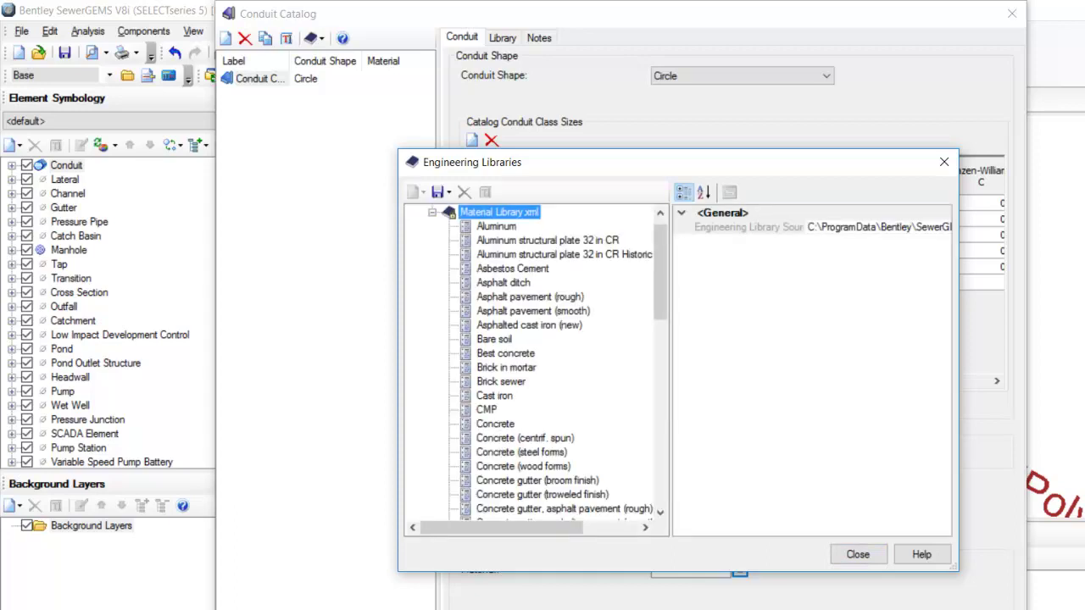
scroll(542, 364, down, 7)
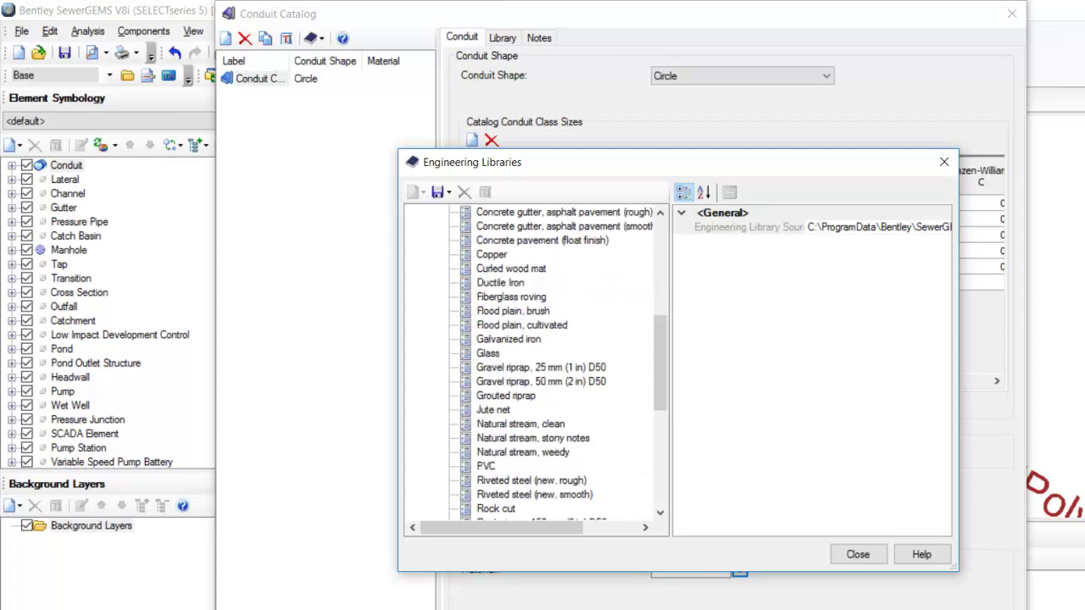
click(485, 466)
click(795, 554)
click(747, 433)
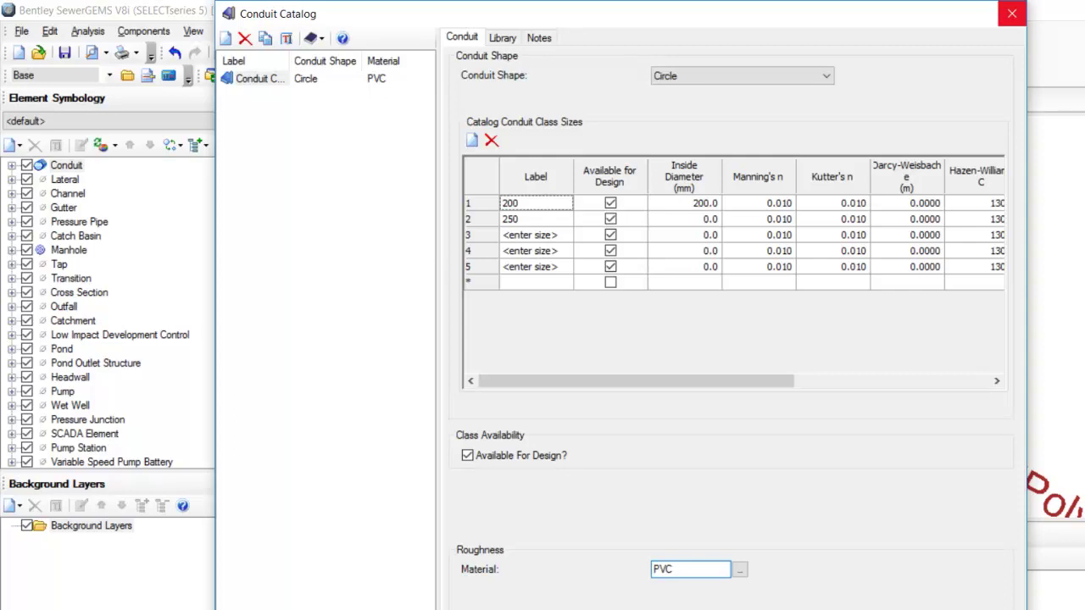
click(1012, 13)
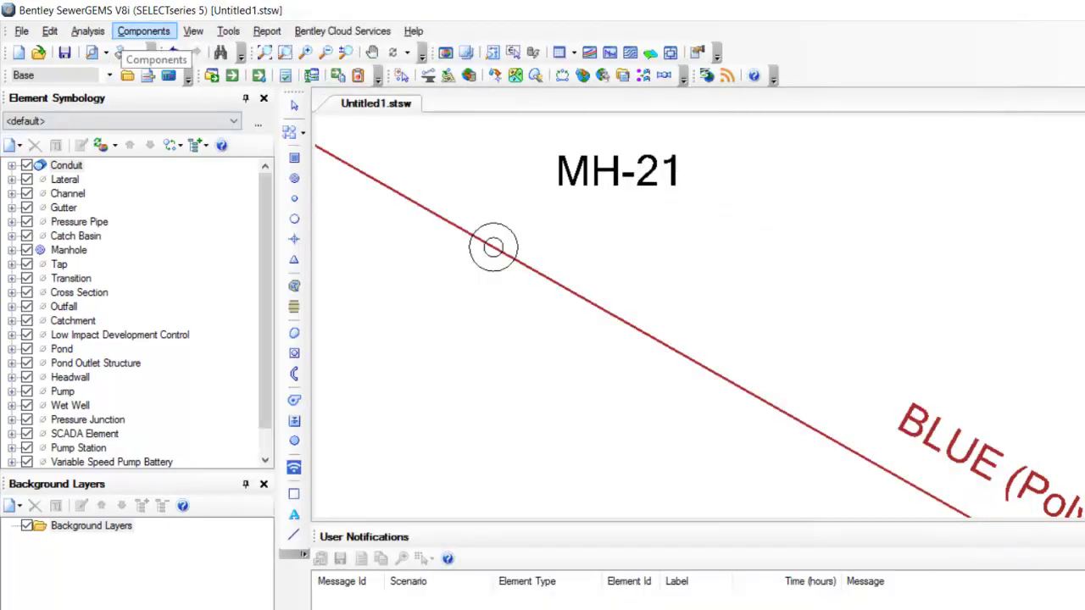
- Open the Extreme Flows manager and review the available types of new extreme flow factor
click(143, 30)
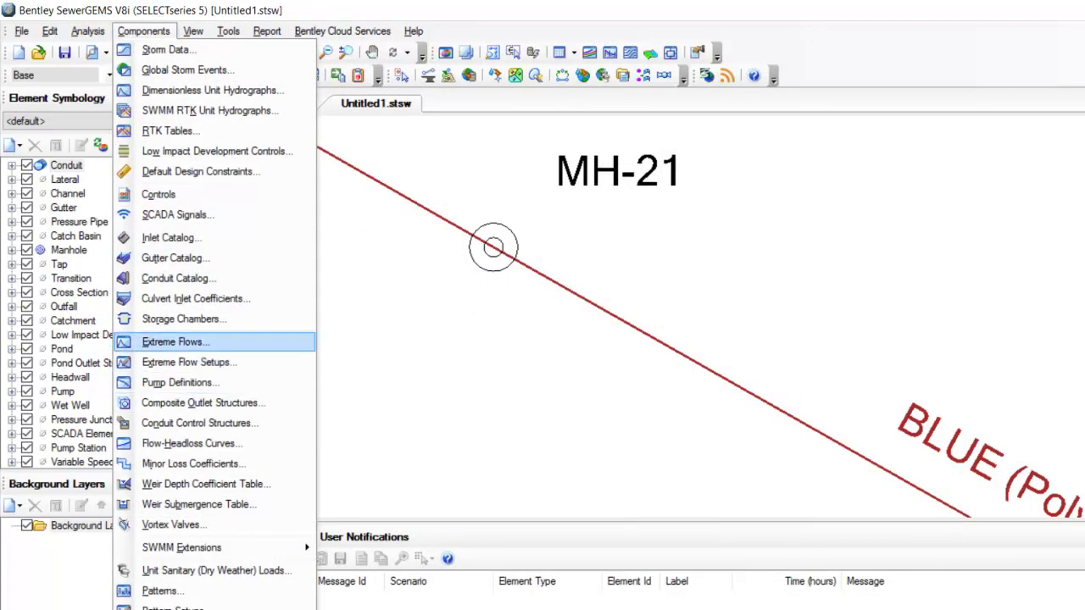
key(Return)
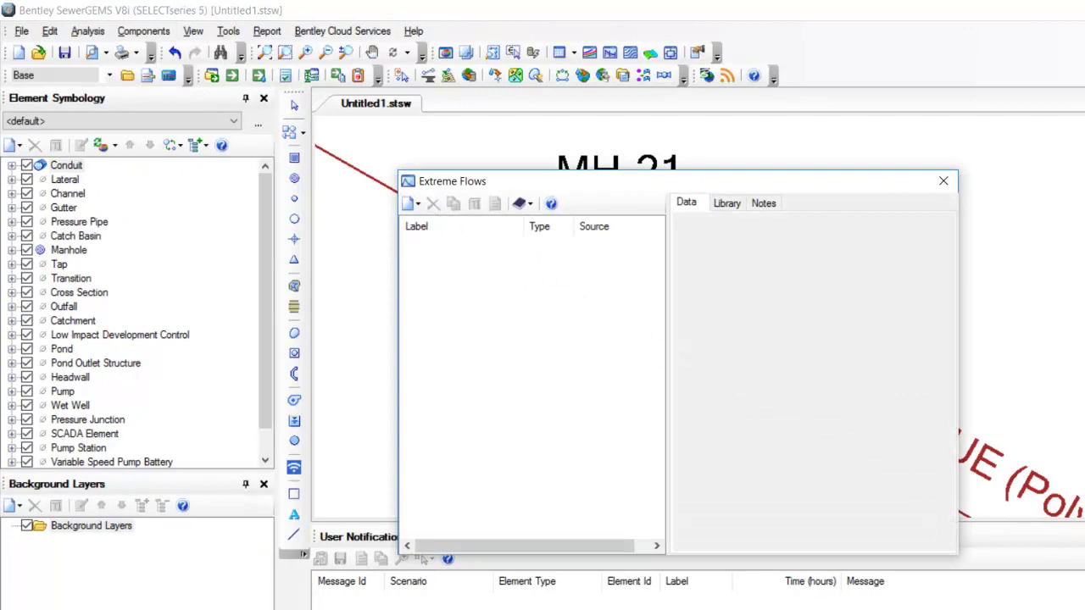
click(411, 204)
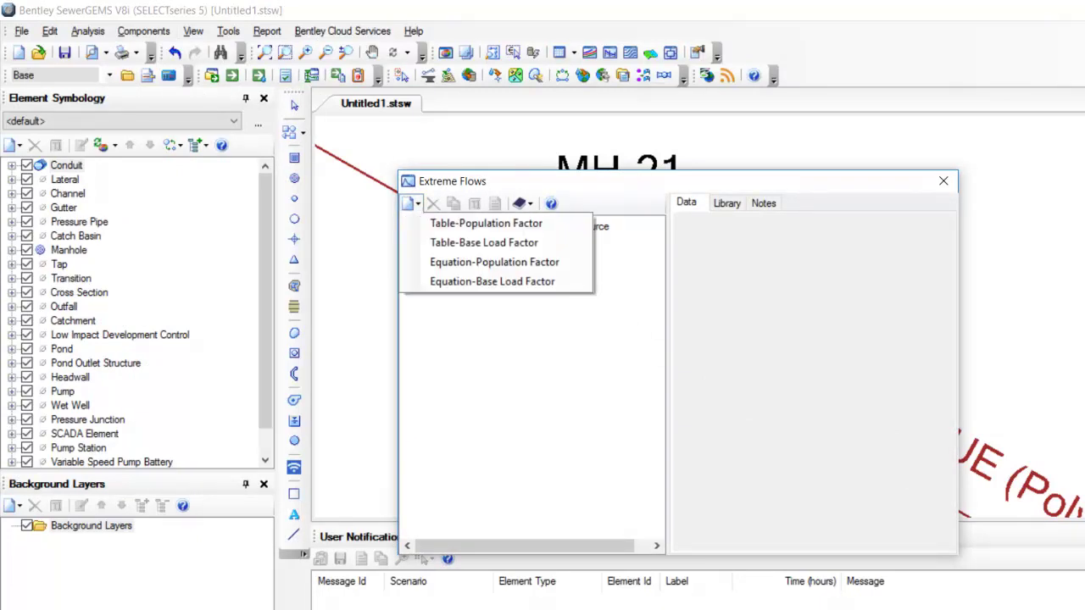
key(Escape)
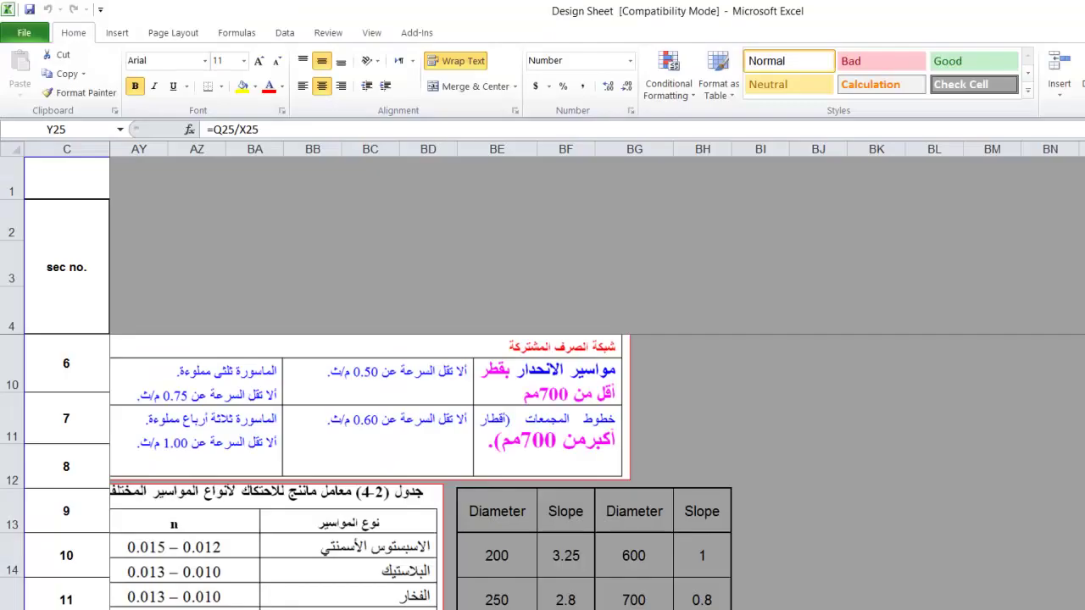
- Switch to the Design Sheet workbook in Excel and inspect the Peak Factor P.F. formula in cell H10
scroll(596, 375, left, 15)
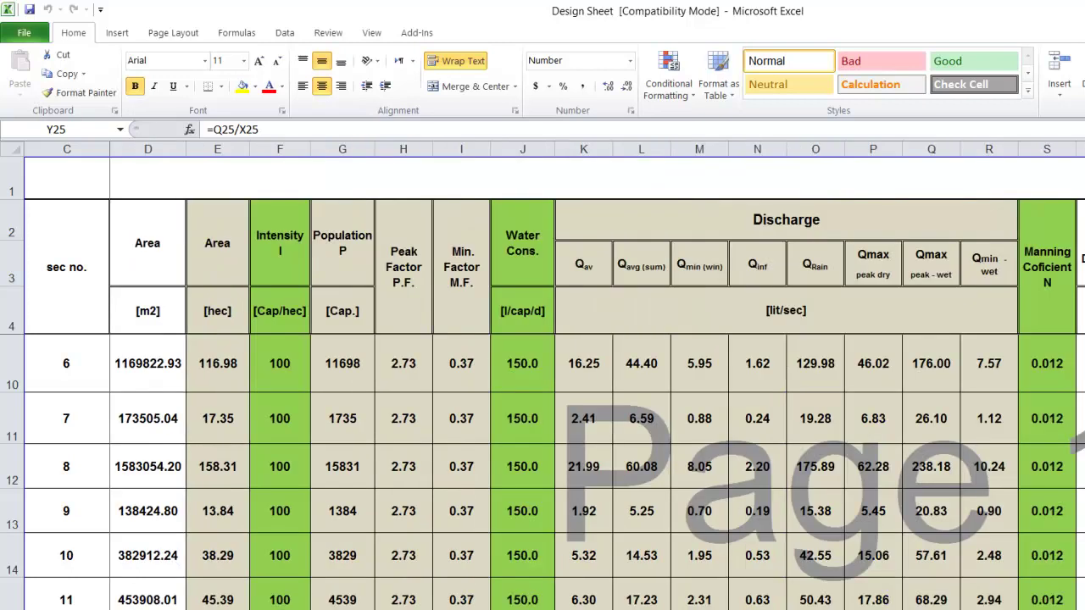
click(404, 266)
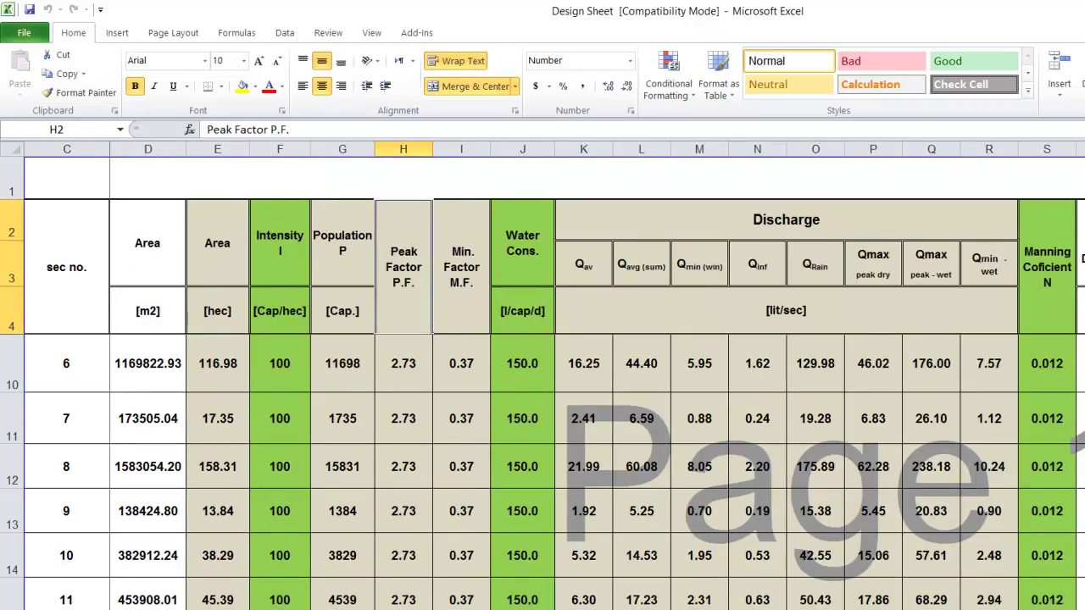
click(428, 388)
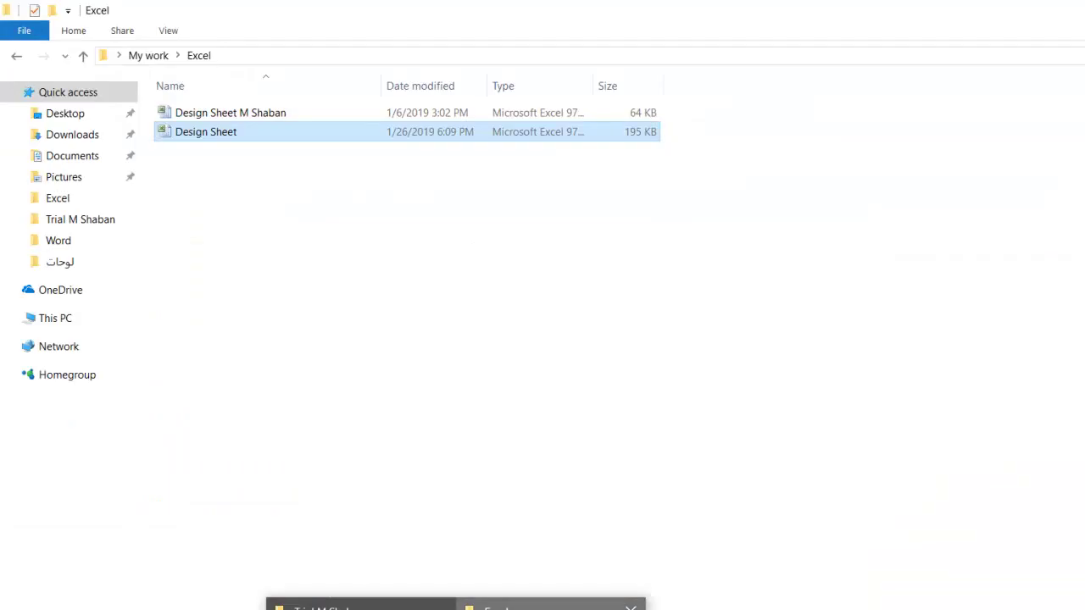
- In File Explorer, go to the Word folder inside My work to find the Arabic pipe network design code document
click(550, 603)
key(alt+Left)
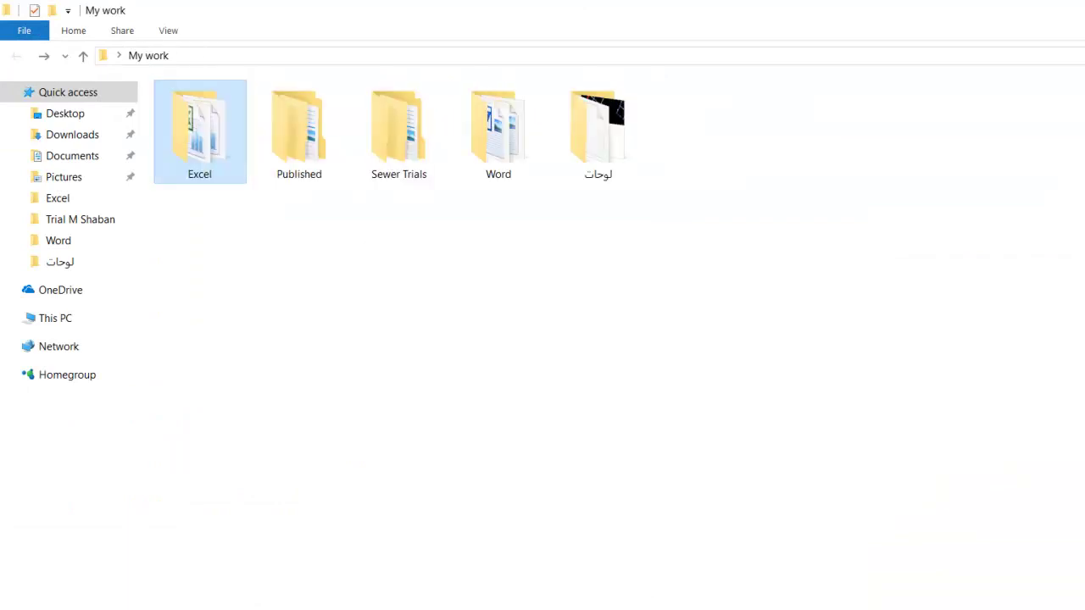
double_click(498, 131)
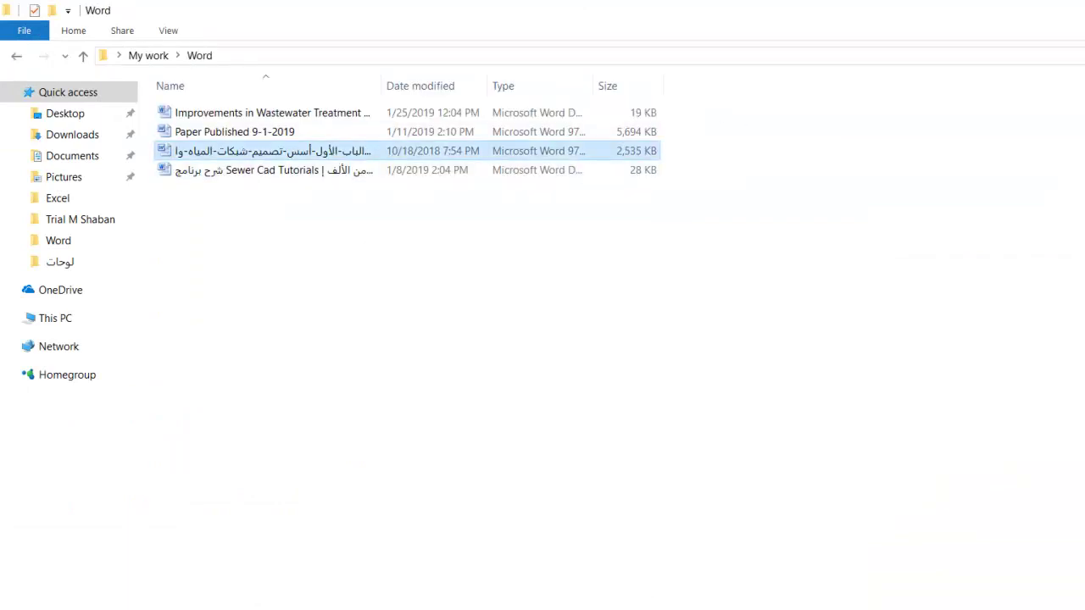
- Examine the Maximum DWF equation for populations below 80.000 in the Arabic design code document in Word
scroll(671, 338, down, 10)
scroll(671, 339, down, 20)
scroll(671, 339, down, 20)
scroll(671, 339, down, 20)
scroll(671, 339, down, 20)
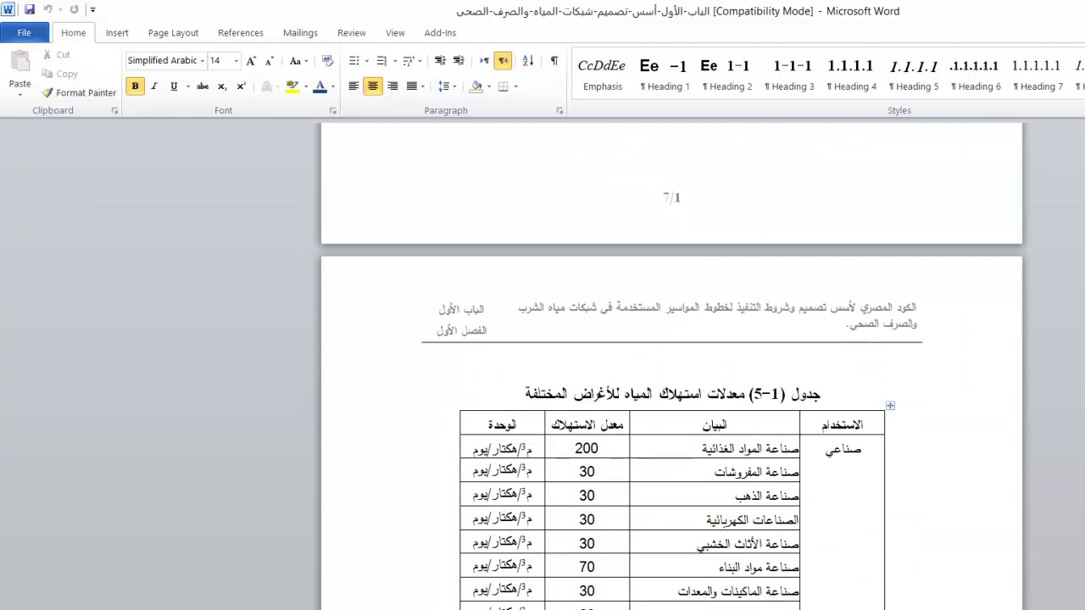
scroll(671, 364, down, 18)
scroll(671, 364, down, 18)
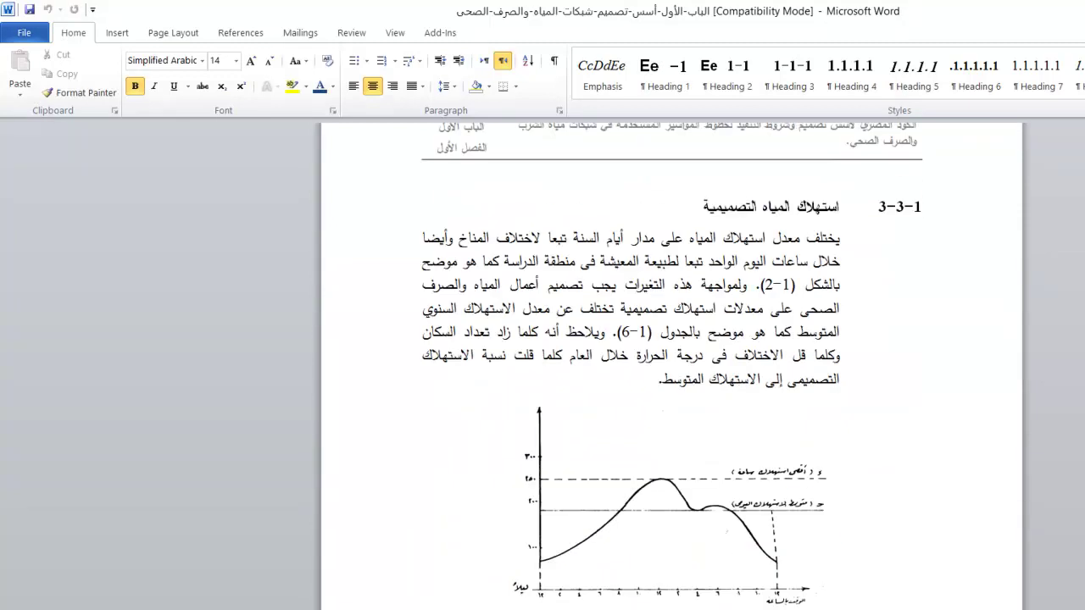
scroll(671, 364, down, 20)
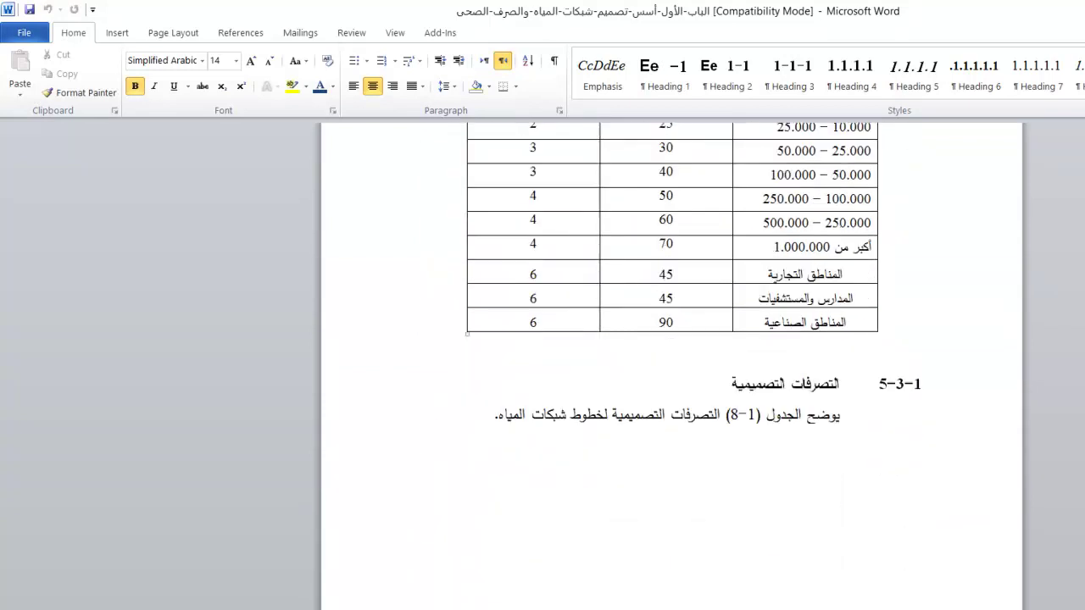
scroll(671, 364, down, 9)
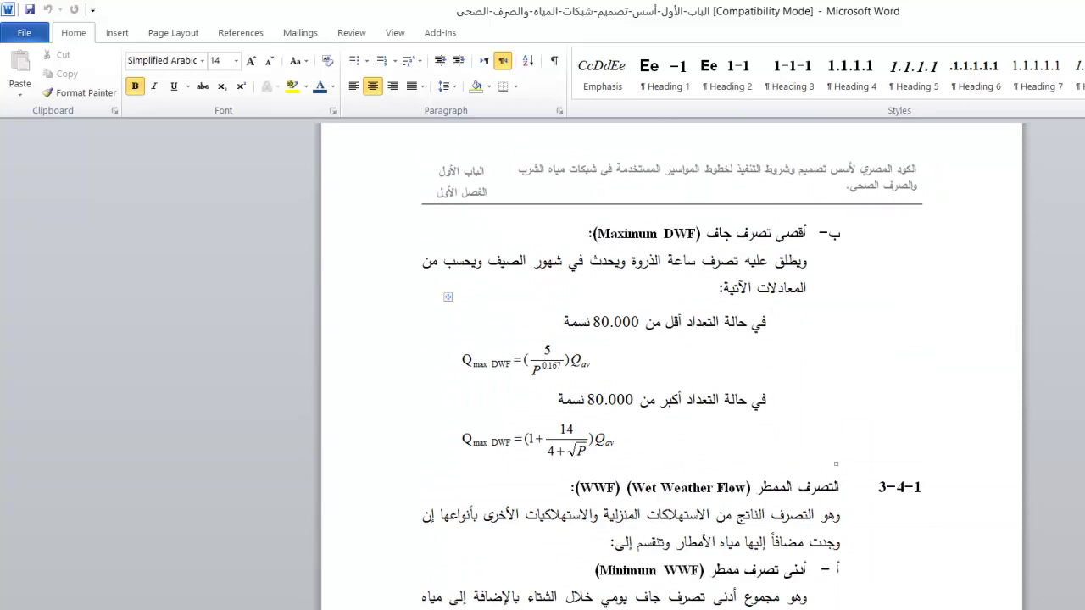
click(527, 359)
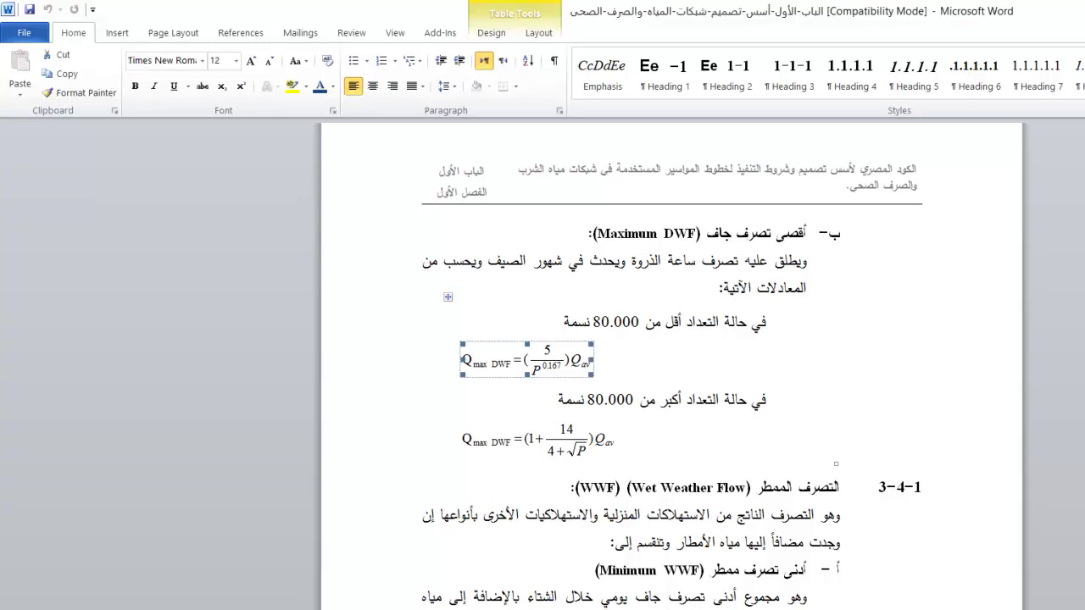
click(601, 322)
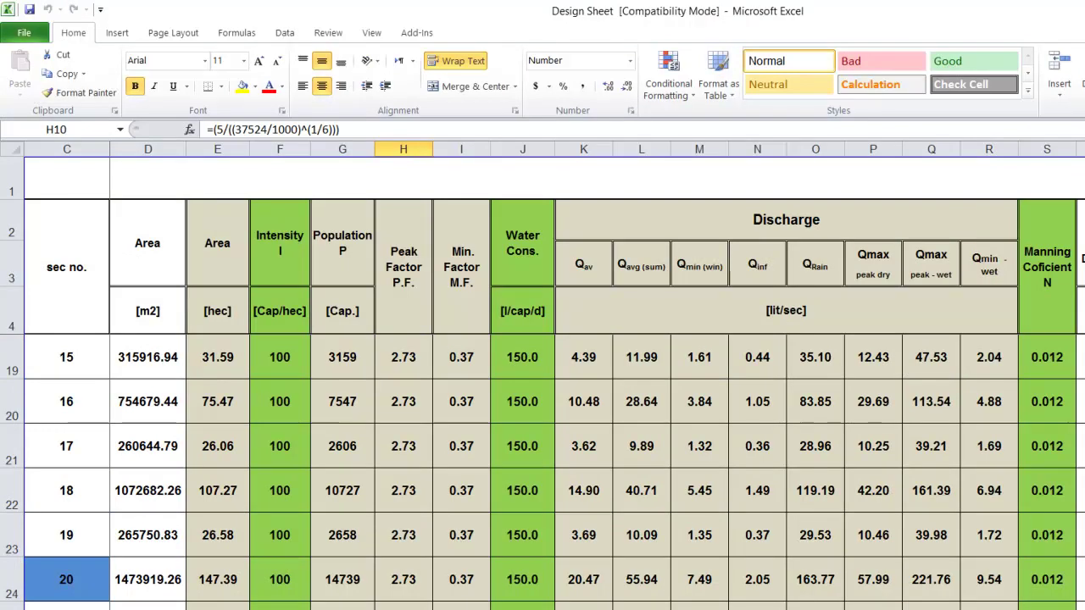
- Check the population of section 21 in the Excel Design Sheet and return to the Word code document
scroll(542, 466, down, 2)
scroll(542, 467, up, 1)
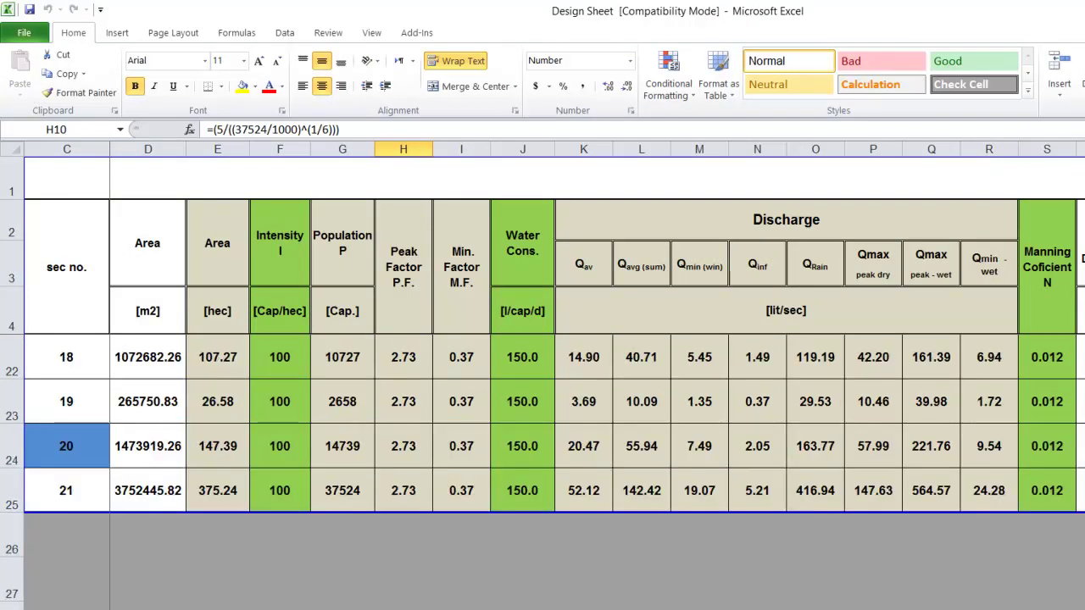
click(342, 490)
scroll(542, 466, up, 6)
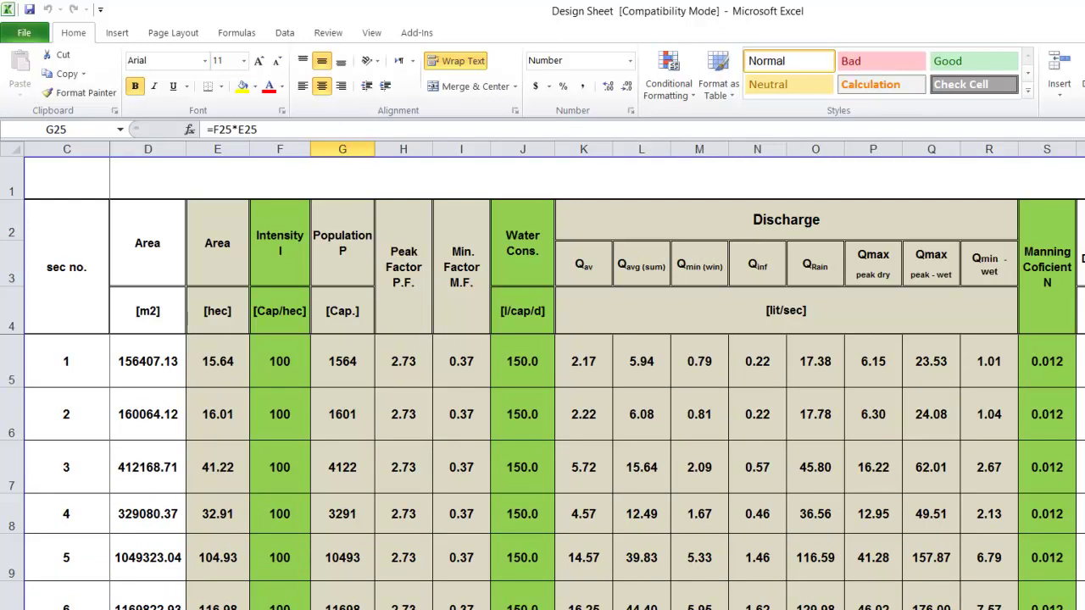
mouse_move(718, 609)
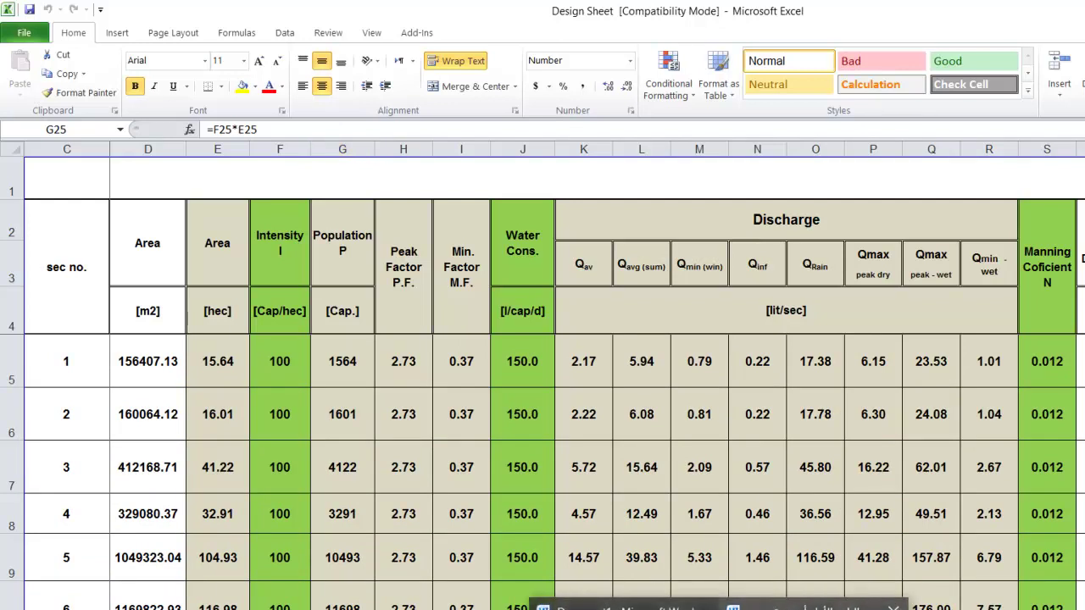
click(809, 607)
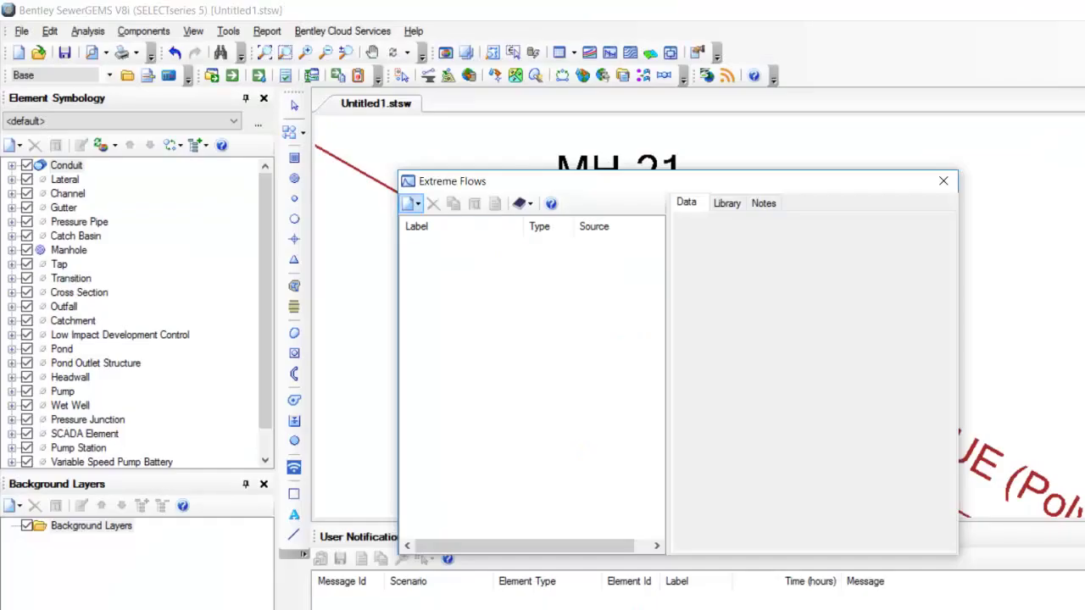
- Back in SewerGEMS, add an Equation-Population Factor extreme flow and move the Extreme Flows dialog clear of the drawing
click(411, 204)
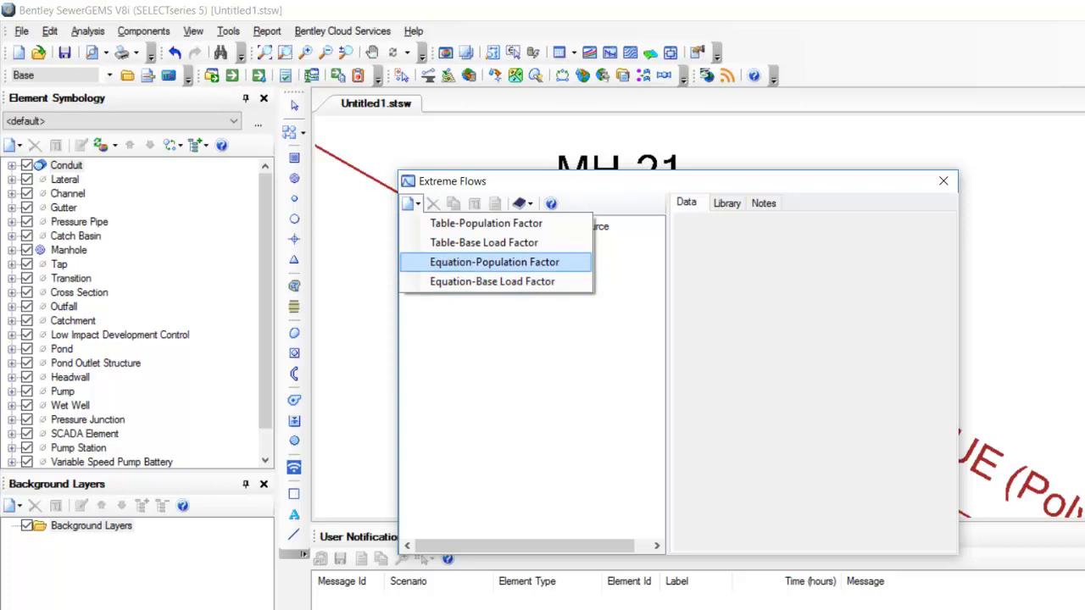
click(494, 262)
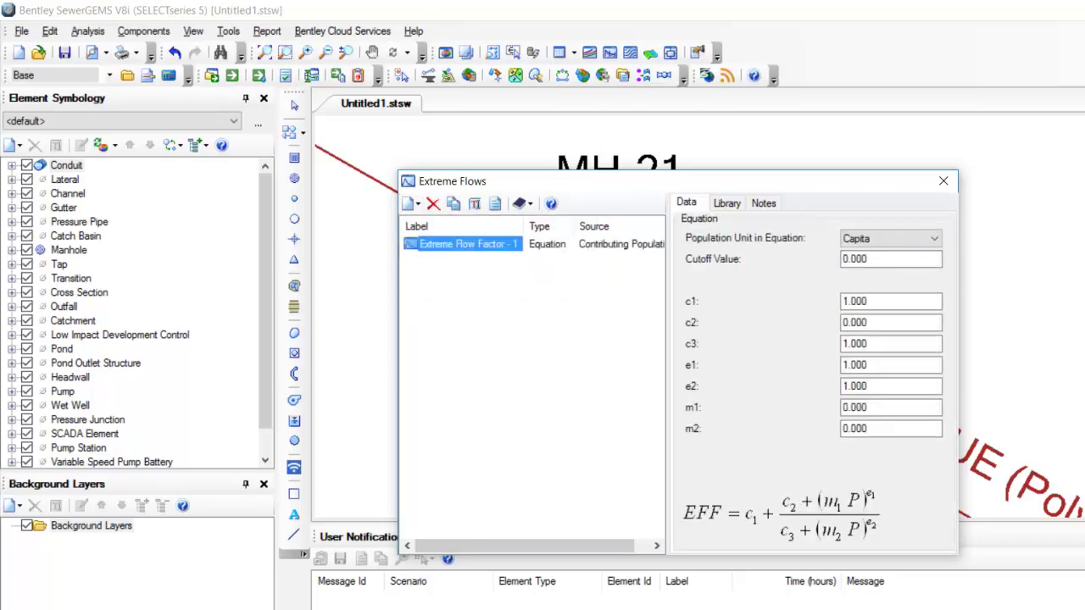
drag(525, 181, 205, 49)
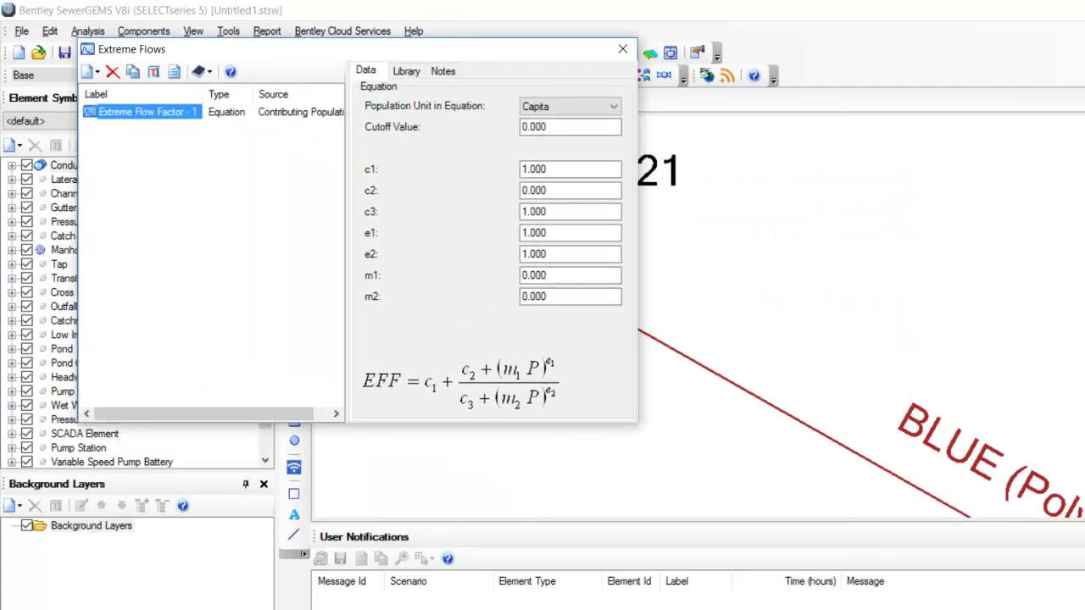
drag(407, 49, 406, 35)
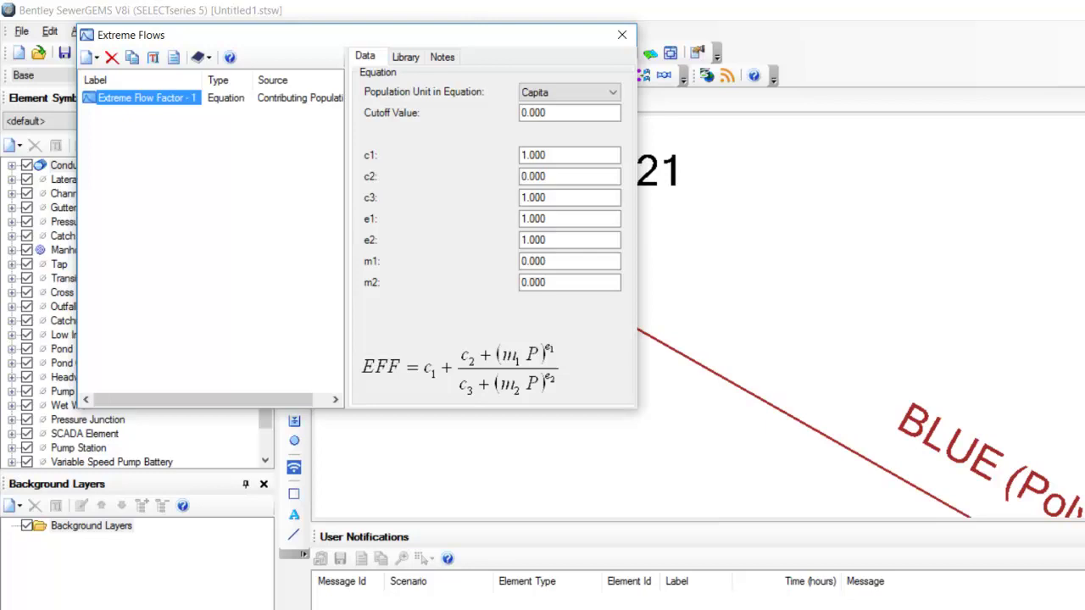
- Set the extreme flow equation's population unit to Capita x 10³ and its cutoff value to 10
click(569, 92)
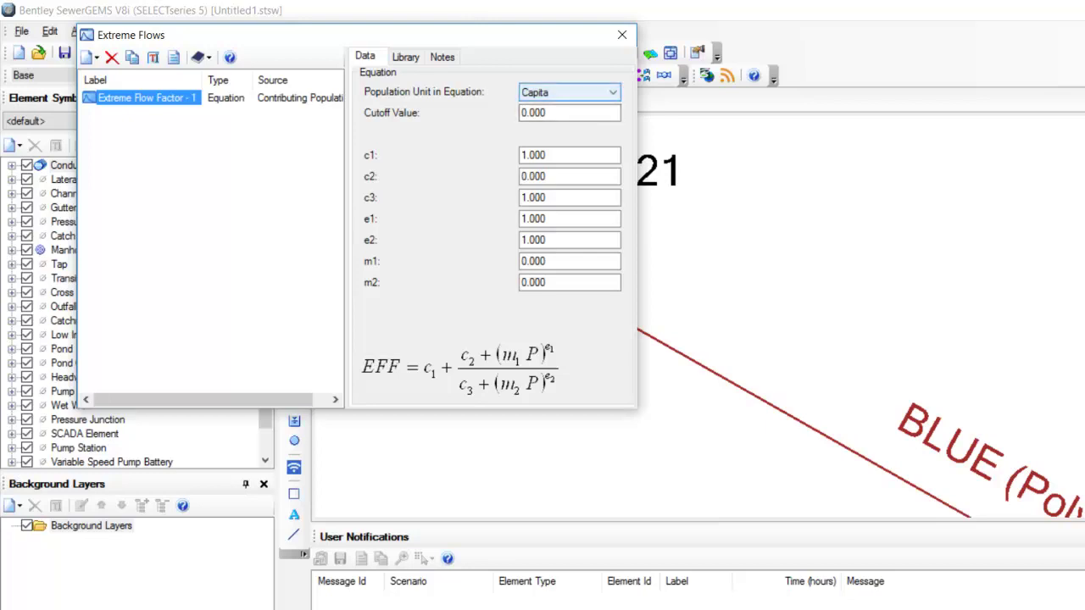
click(568, 92)
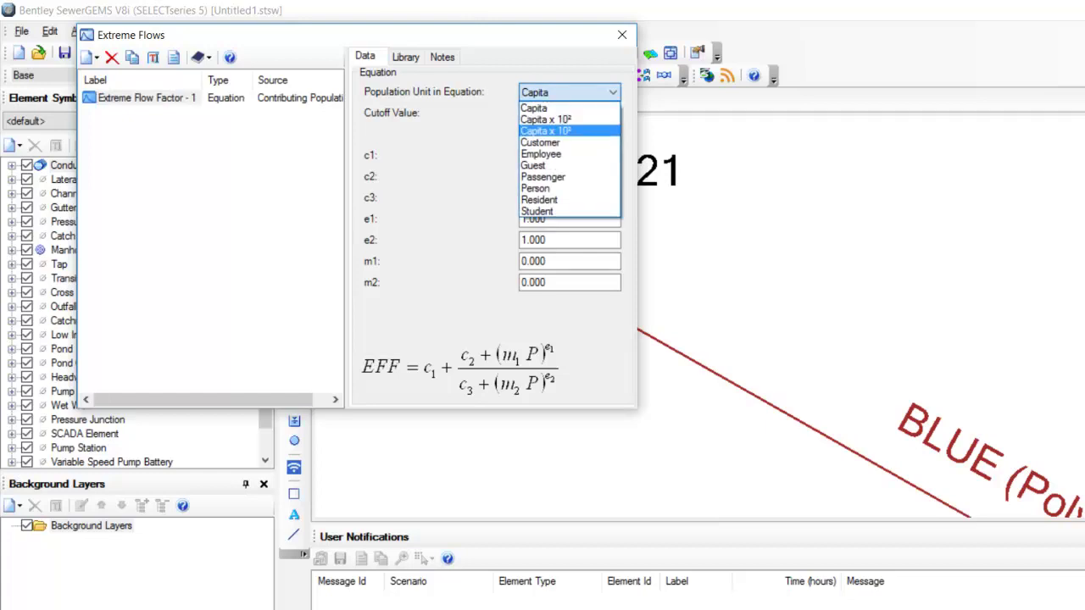
key(Return)
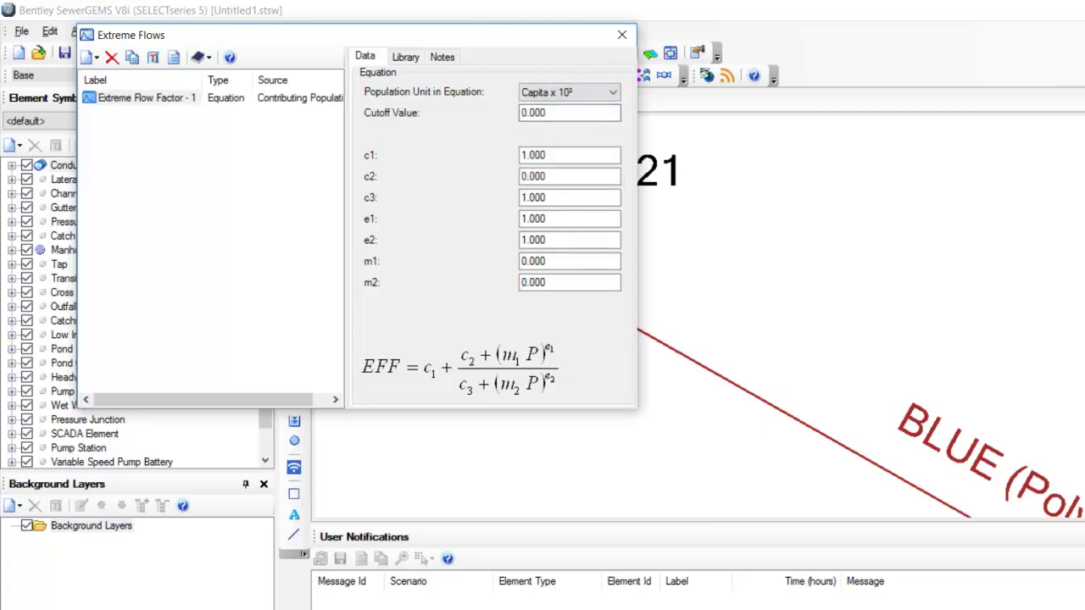
click(569, 113)
click(568, 113)
text(10)
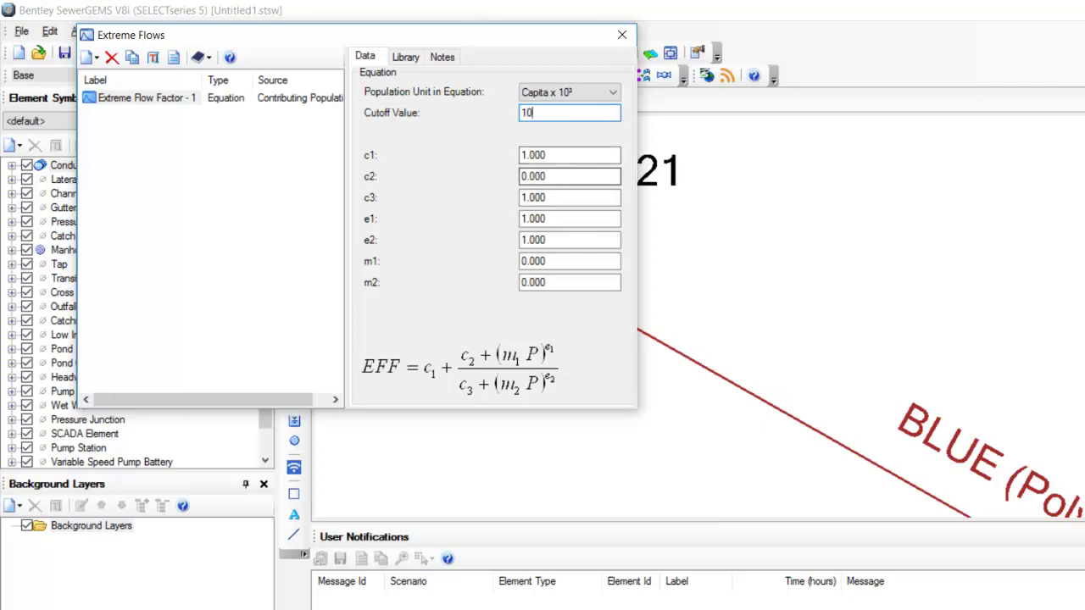
- Switch to Word, close Document1 without saving its changes, and return to the Extreme Flows dialog in SewerGEMS
click(719, 609)
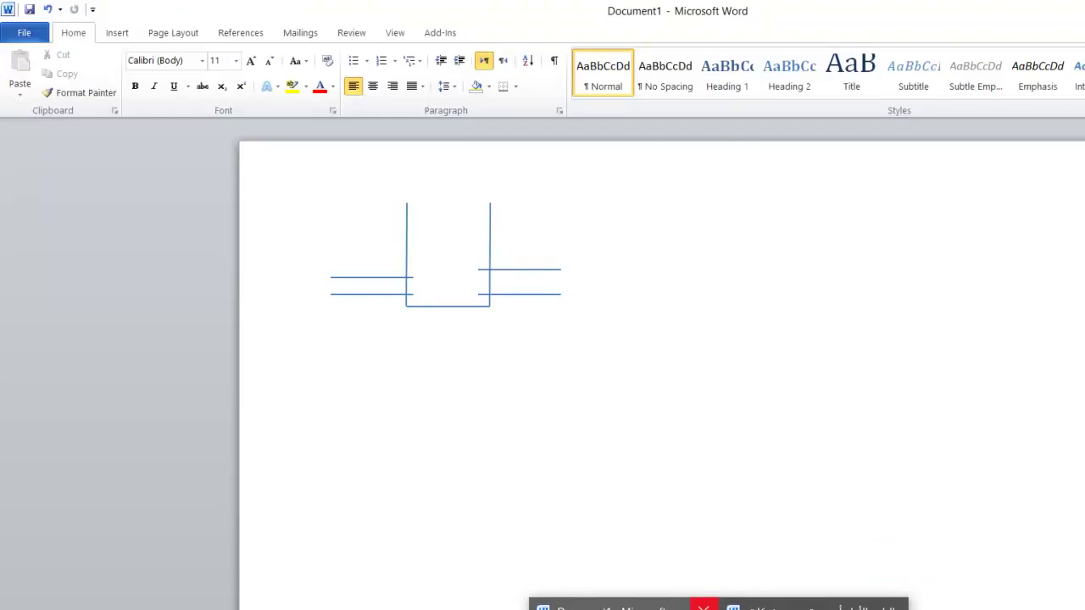
click(702, 607)
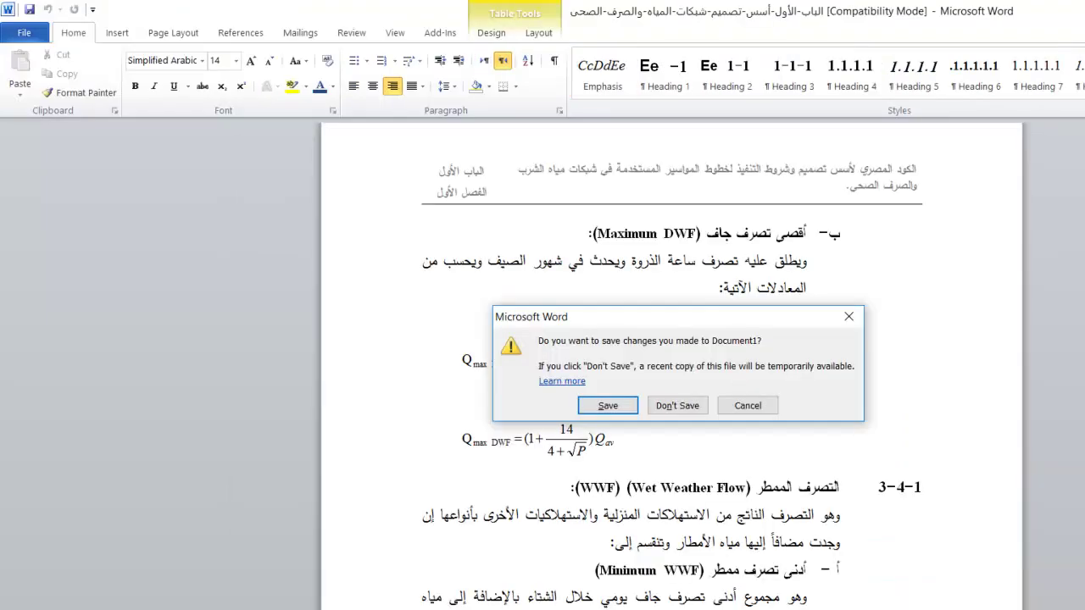
click(677, 405)
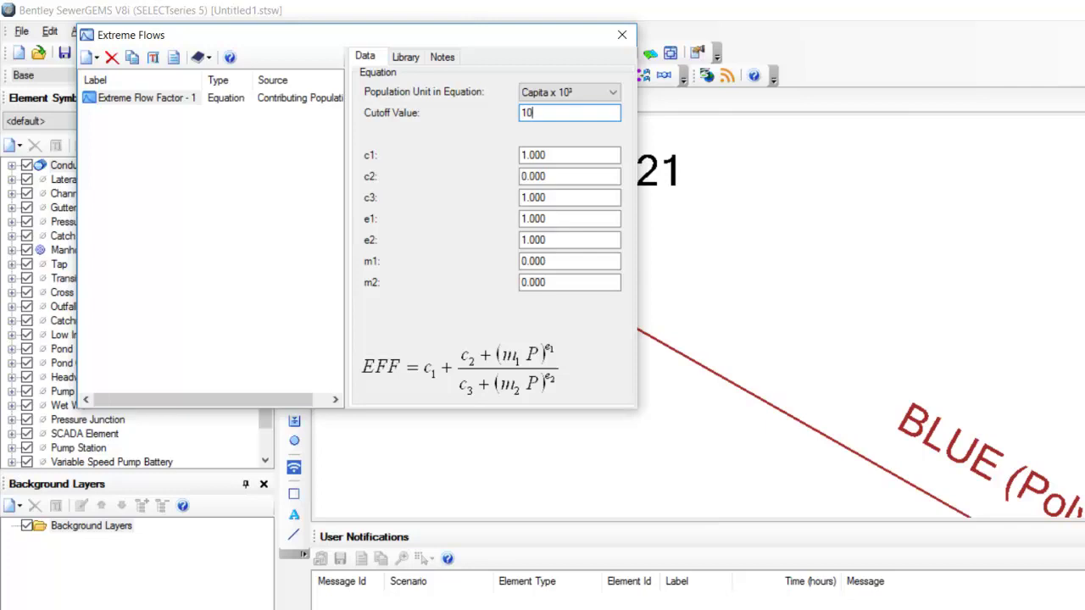
- Set coefficient c1 to 0 and c2 to 5 in the extreme flow factor equation
key(Tab)
text(0)
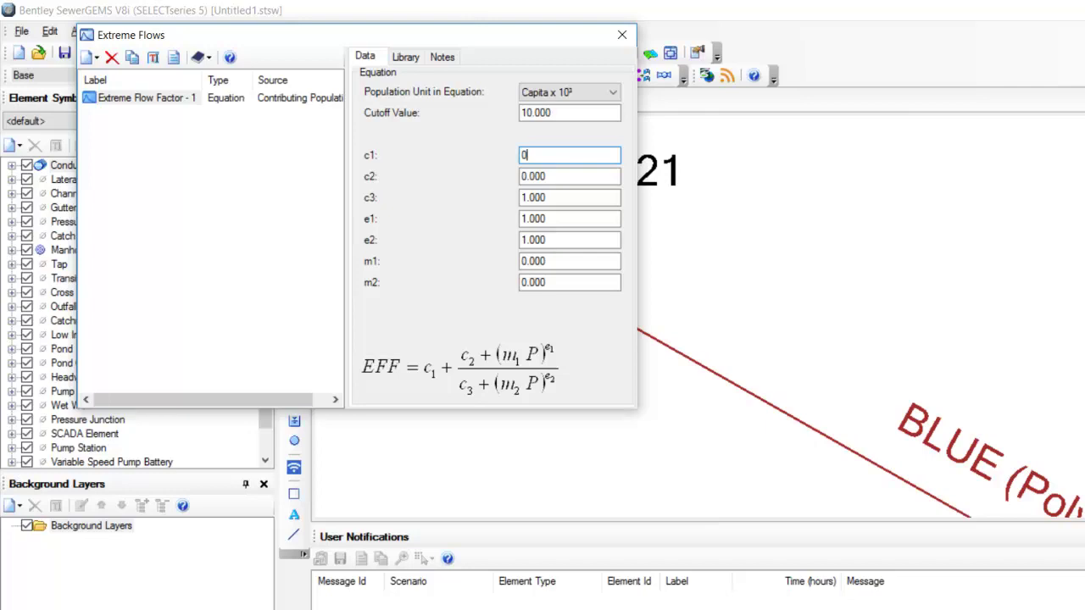
key(Tab)
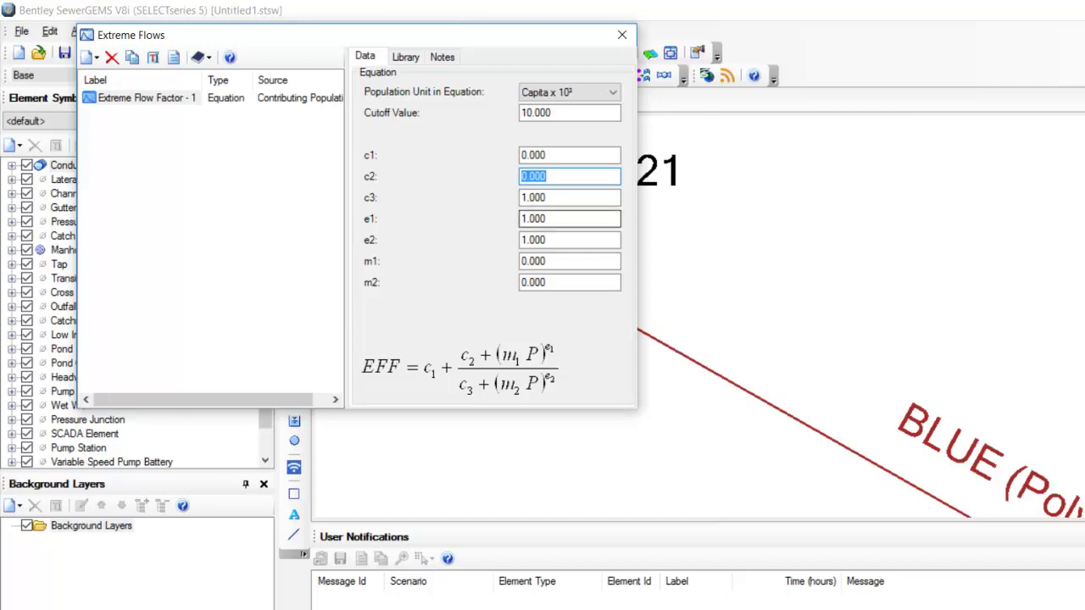
text(5)
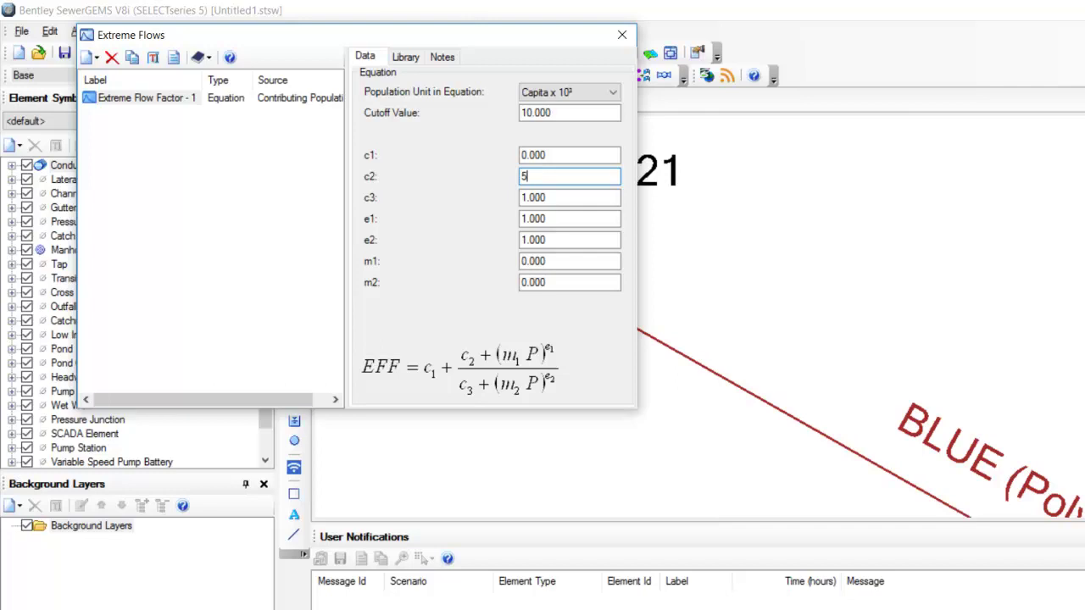
click(568, 261)
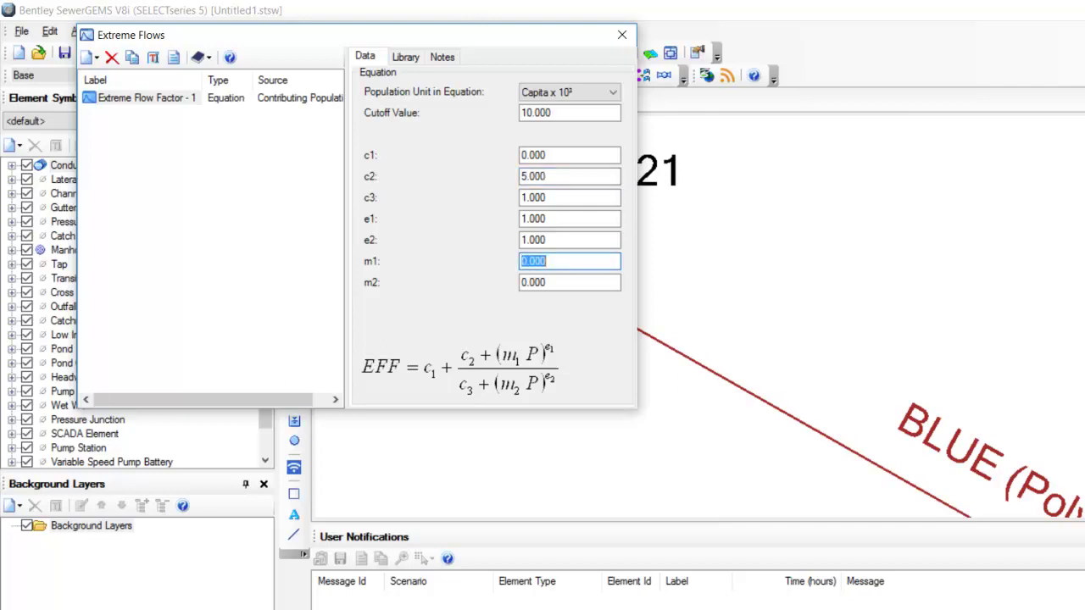
- Set exponent e1 and coefficient c3 to 0, consulting the design code's Maximum DWF equation in Word between the two entries
click(569, 219)
text(0)
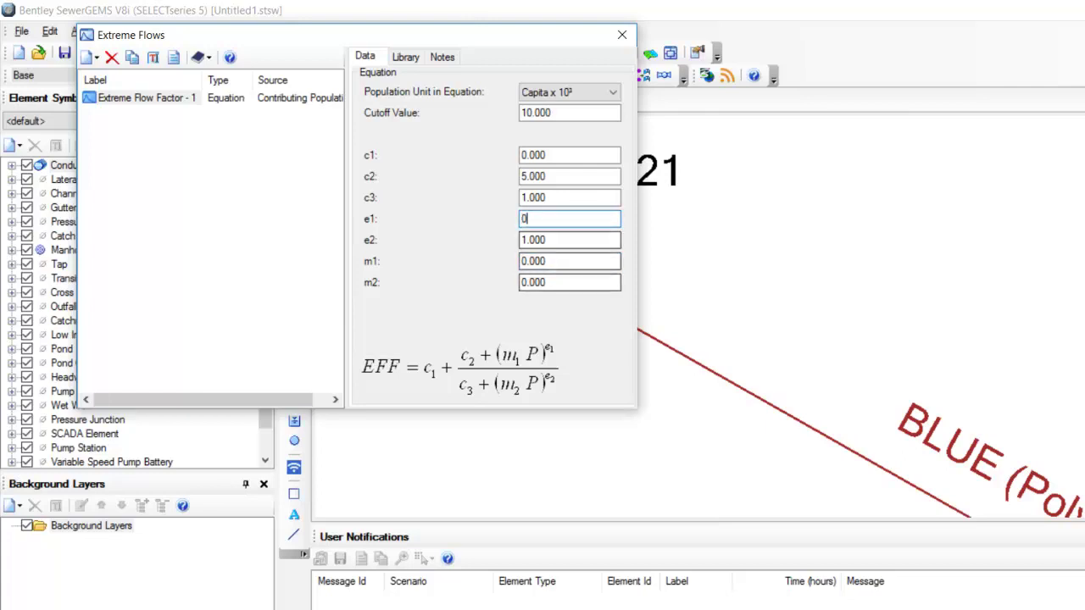
key(alt+Tab)
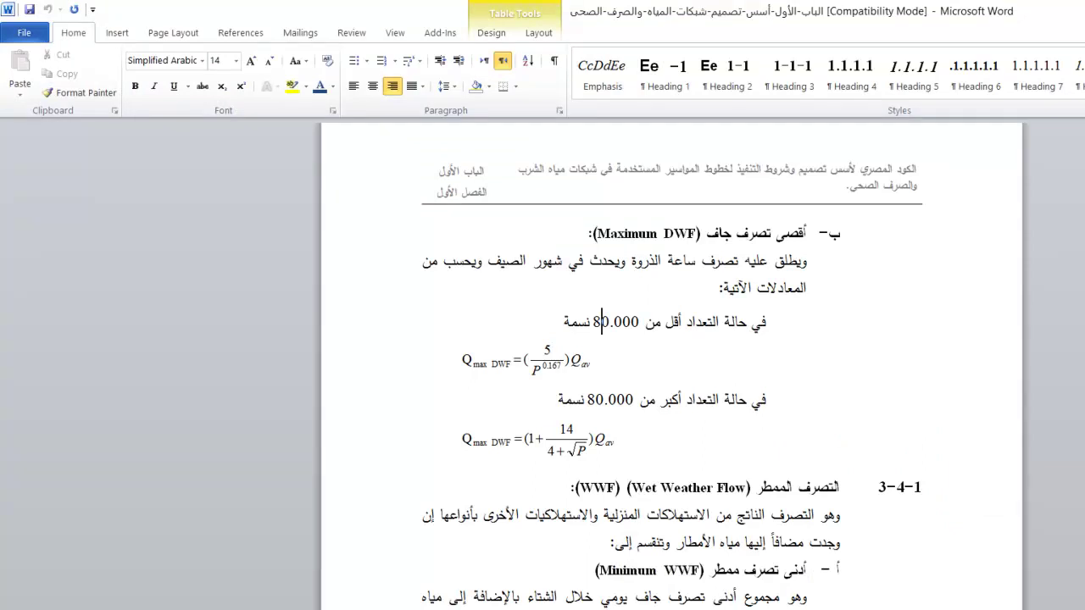
key(alt+Tab)
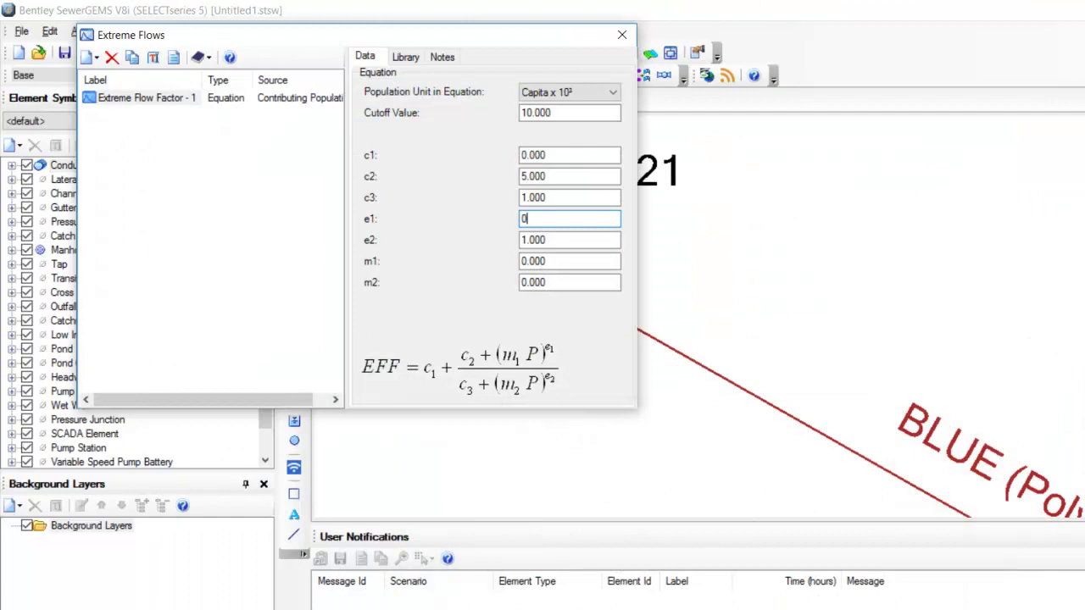
key(shift+Tab)
text(0)
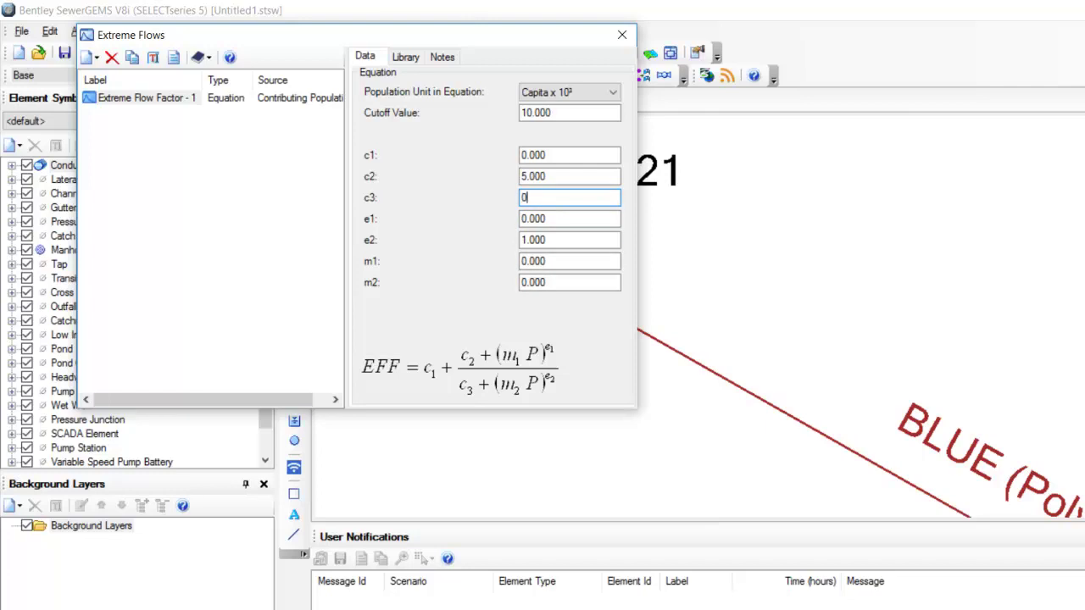
- Set multiplier m2 to 1 and exponent e2 to 0.167 in the extreme flow factor equation
click(568, 283)
text(1)
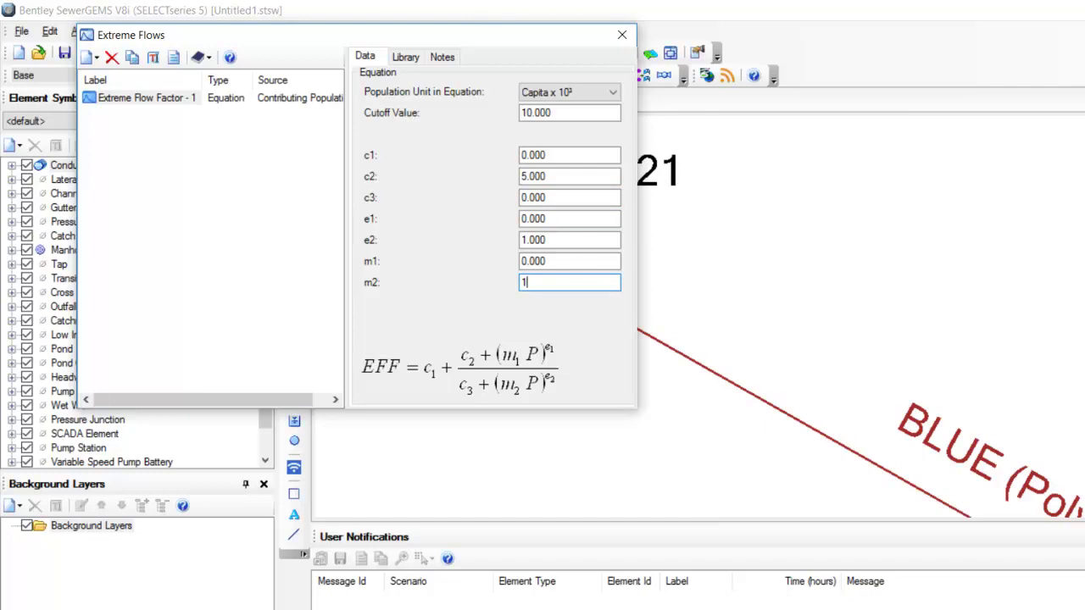
double_click(534, 240)
text(.176)
double_click(534, 219)
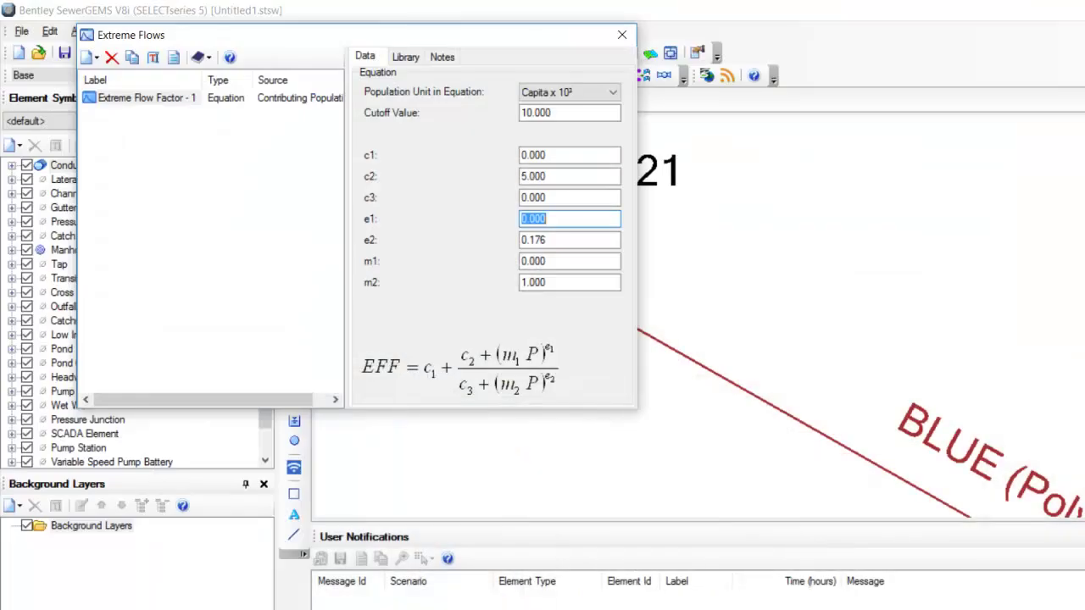
double_click(534, 240)
text(..15)
key(BackSpace)
text(67)
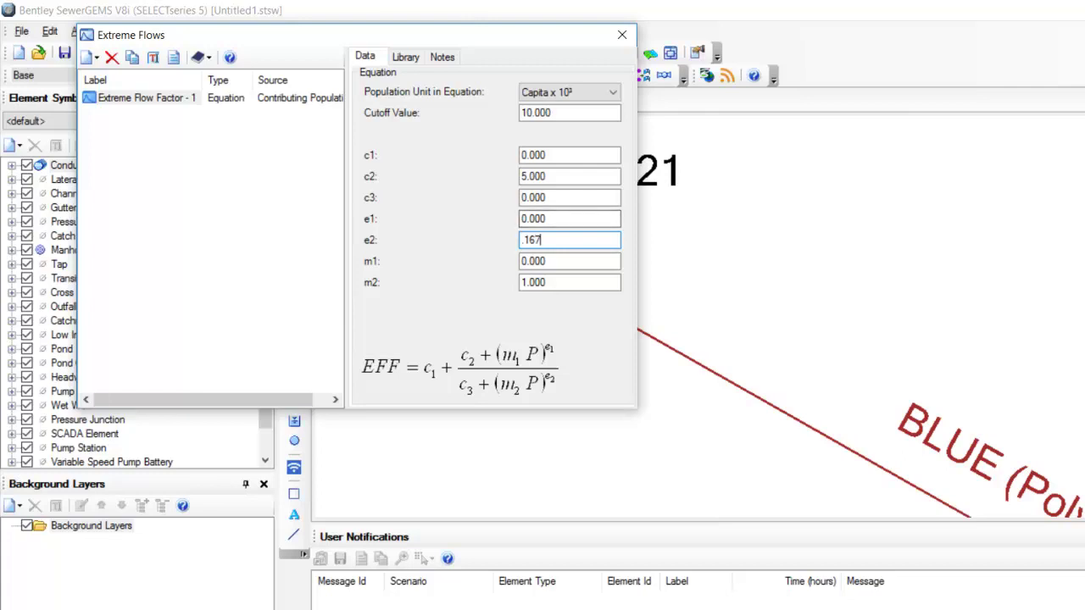
- Compare the coefficients with the design code's equation in Word and set exponent e1 to 1 in SewerGEMS
key(shift+Tab)
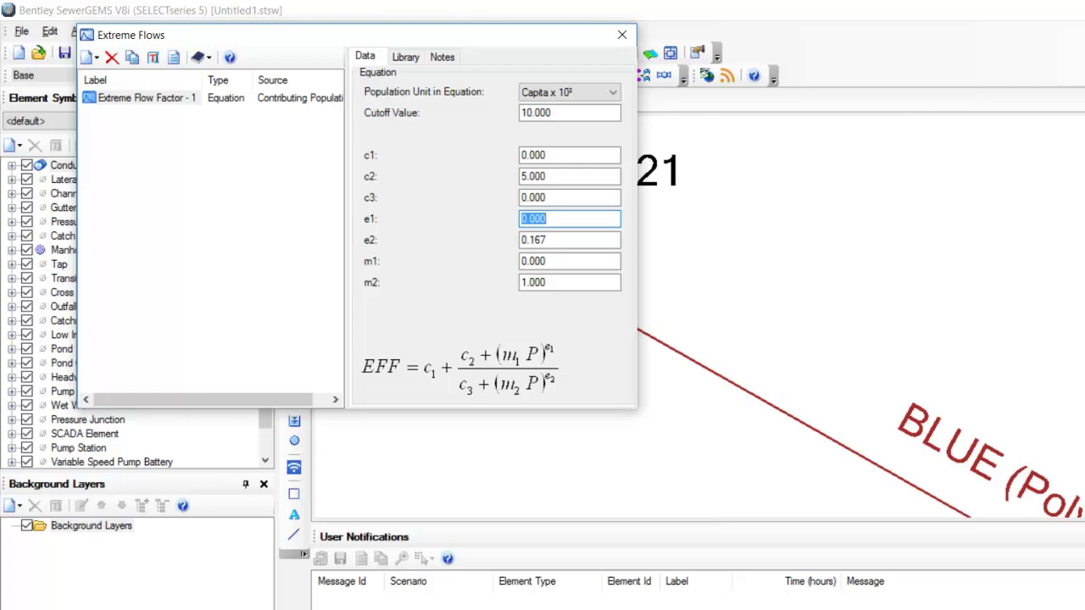
key(alt+Tab)
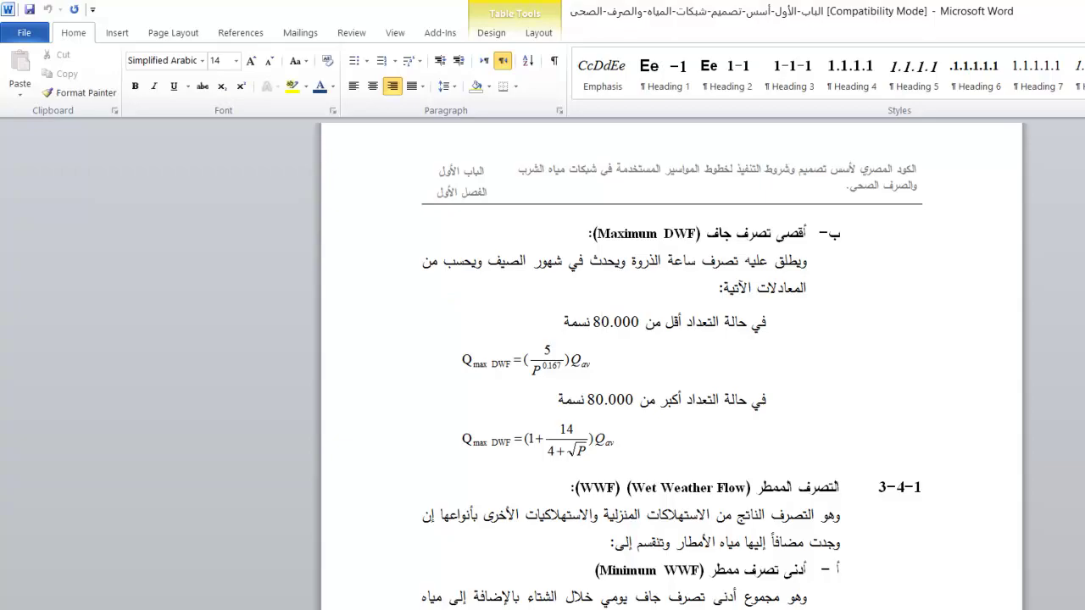
key(alt+Tab)
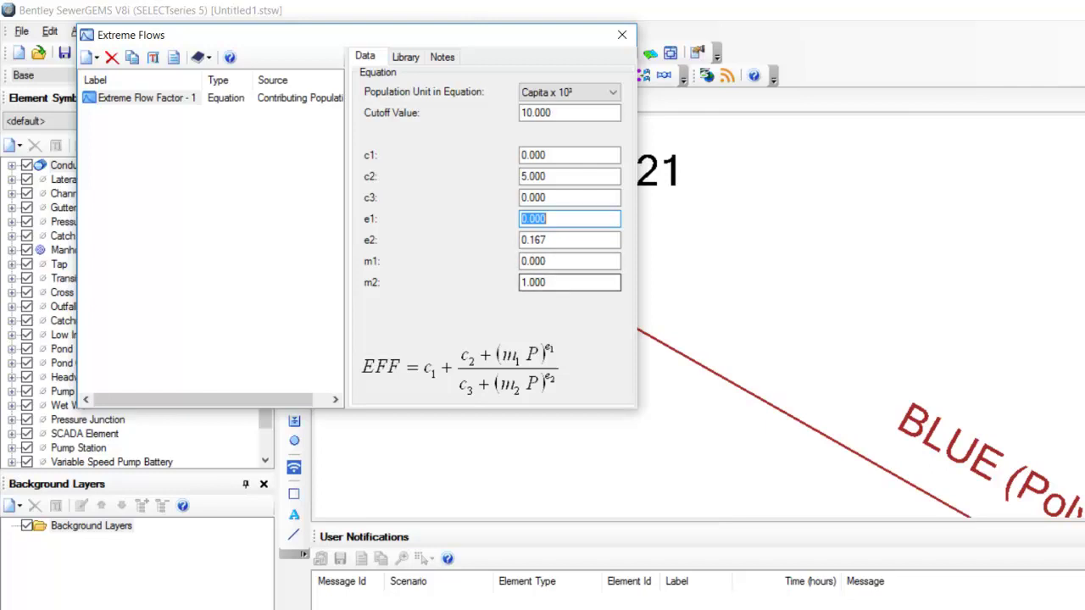
text(1)
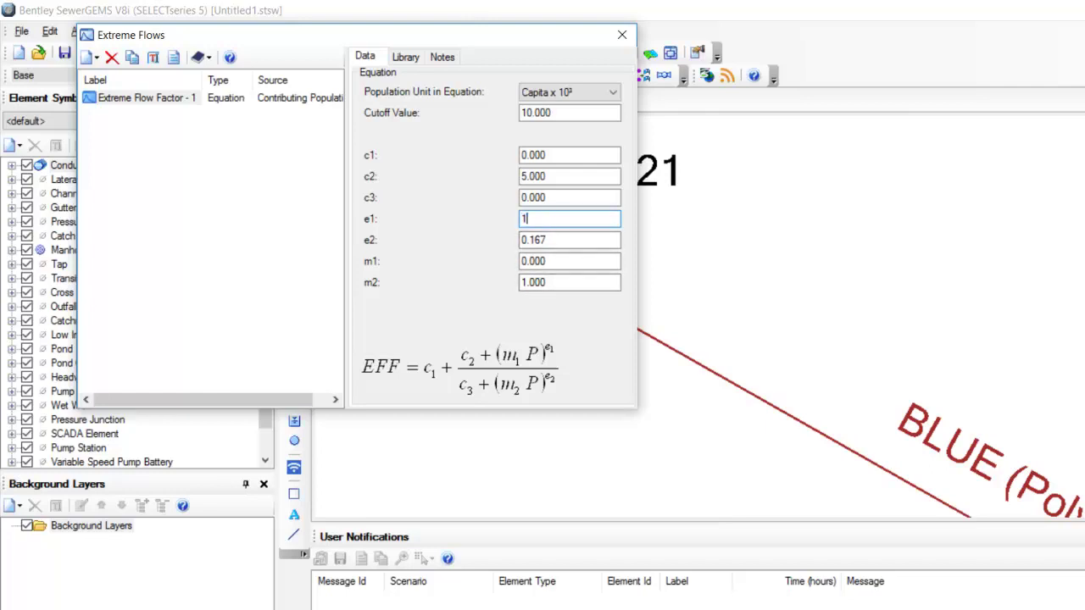
key(Tab)
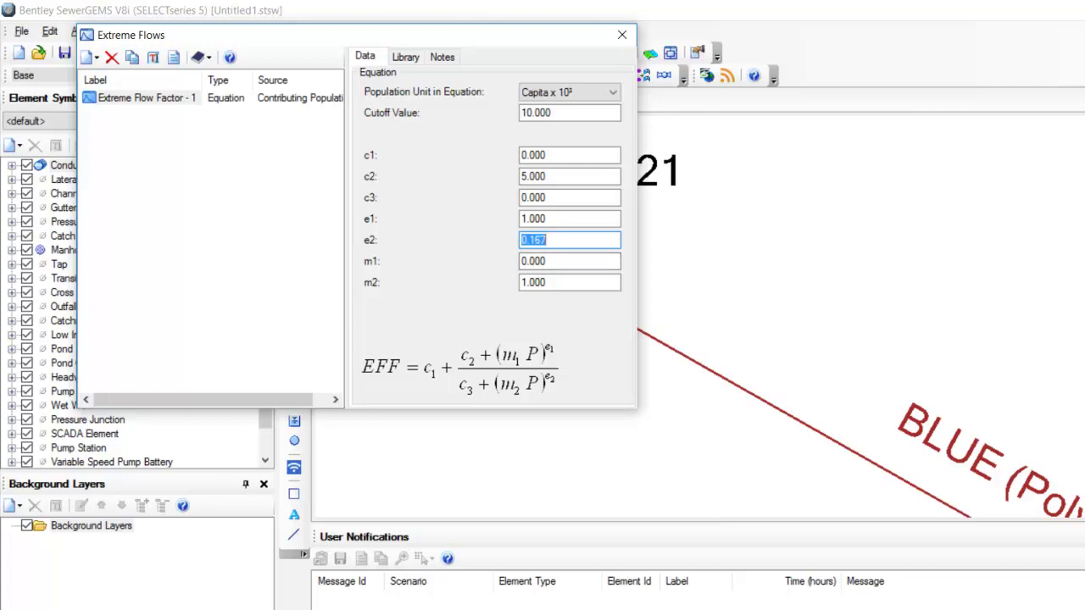
- Examine the Maximum DWF equation for populations above 80.000 in the Word code document, and return to SewerGEMS
key(alt+Tab)
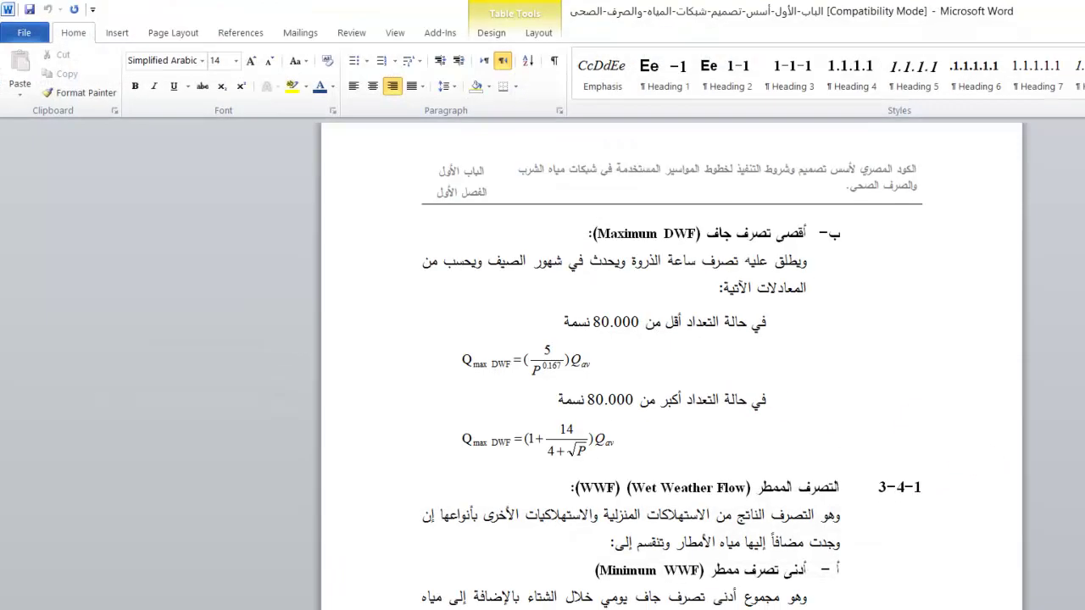
scroll(671, 364, down, 2)
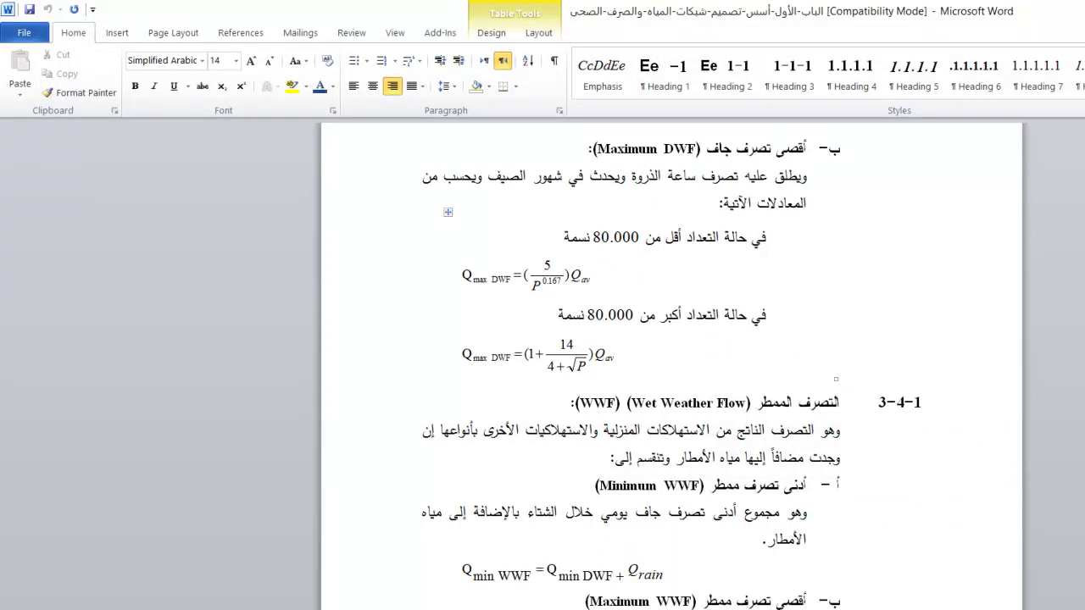
click(539, 356)
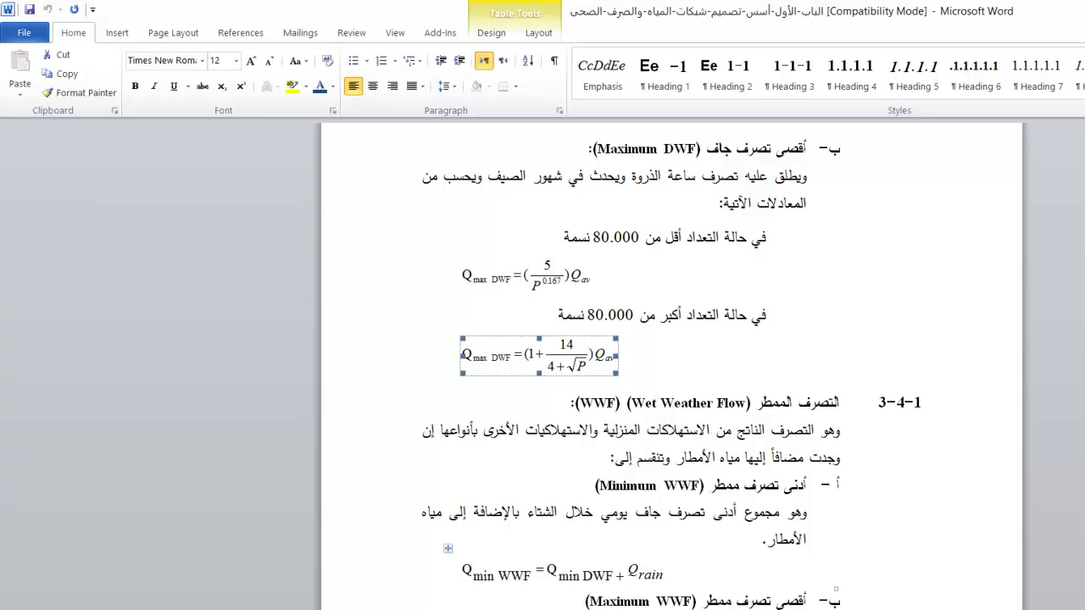
click(665, 486)
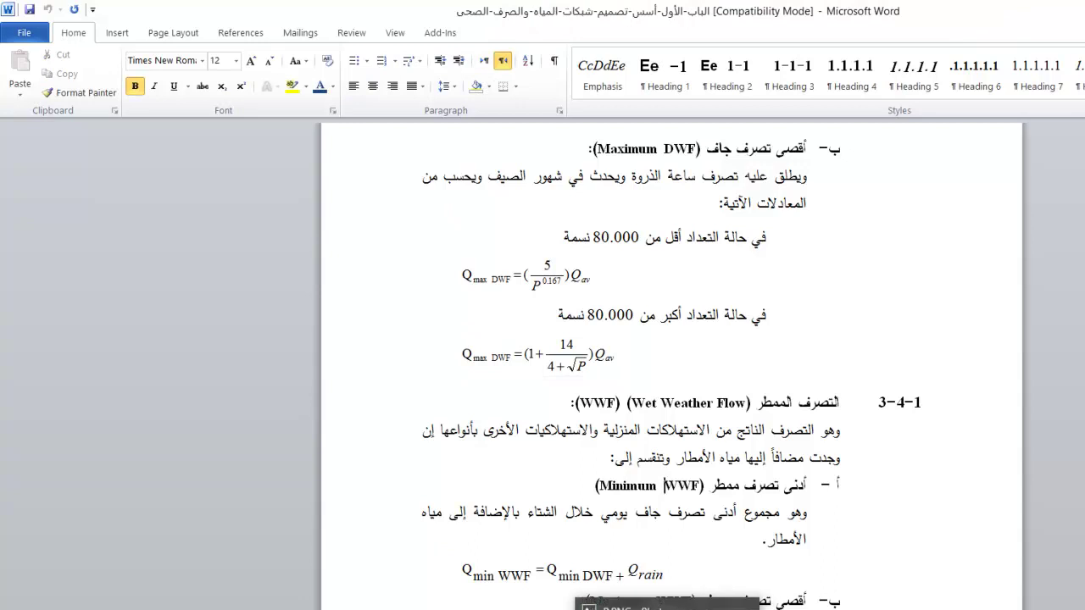
click(448, 605)
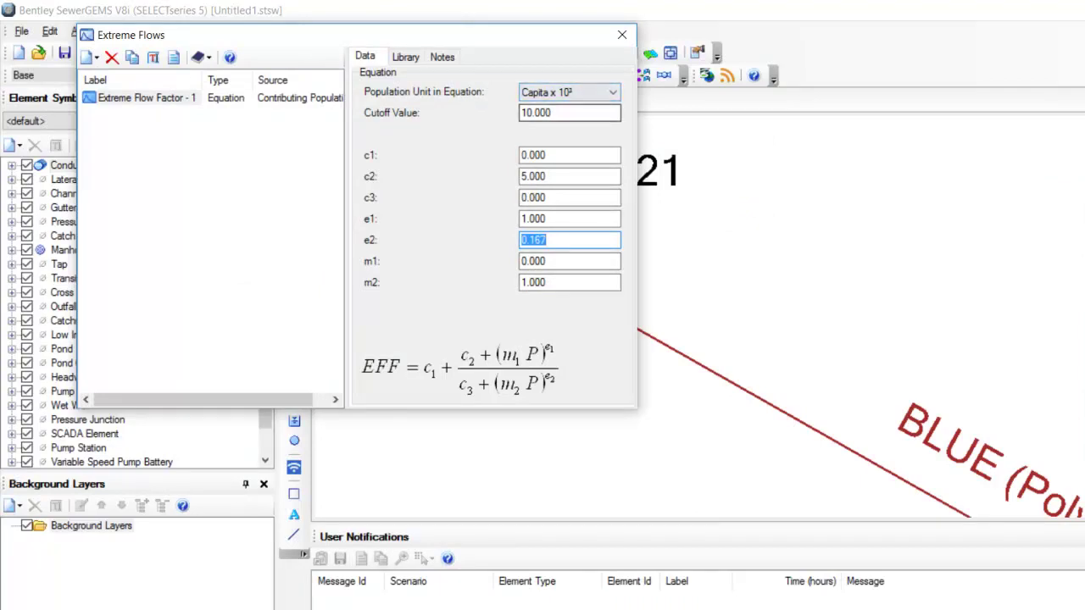
- Close Extreme Flows and add a Population Based unit sanitary (dry weather) load with population units of Capita x 10³
click(621, 35)
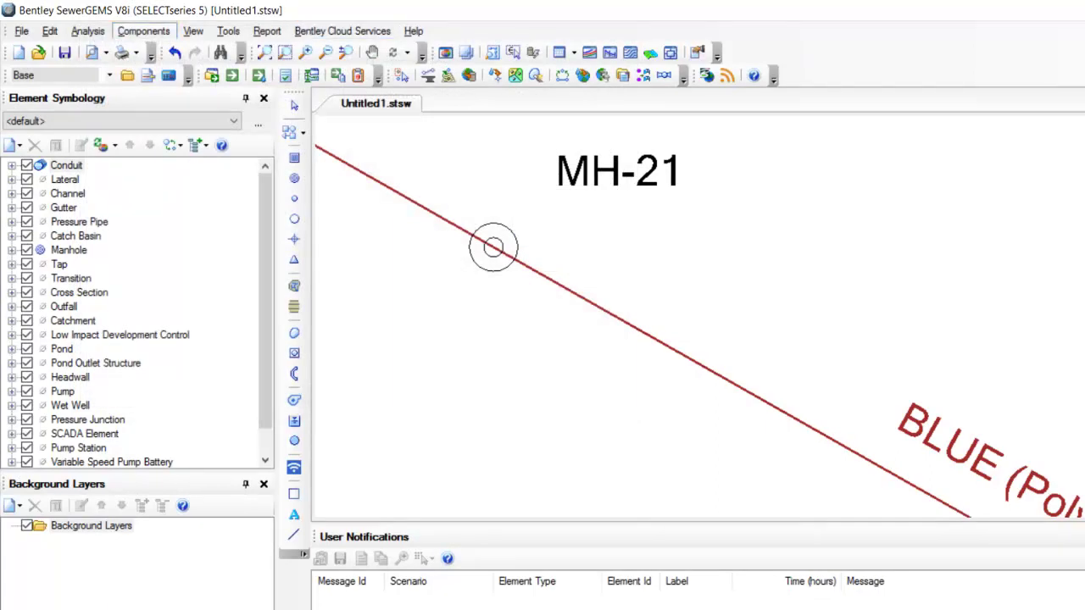
click(143, 30)
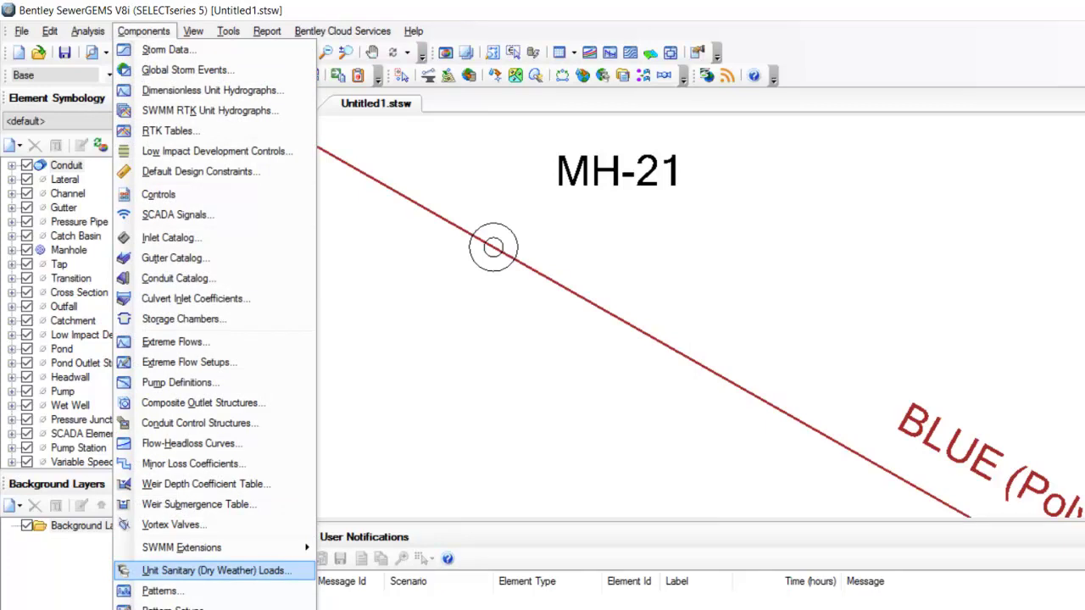
click(216, 570)
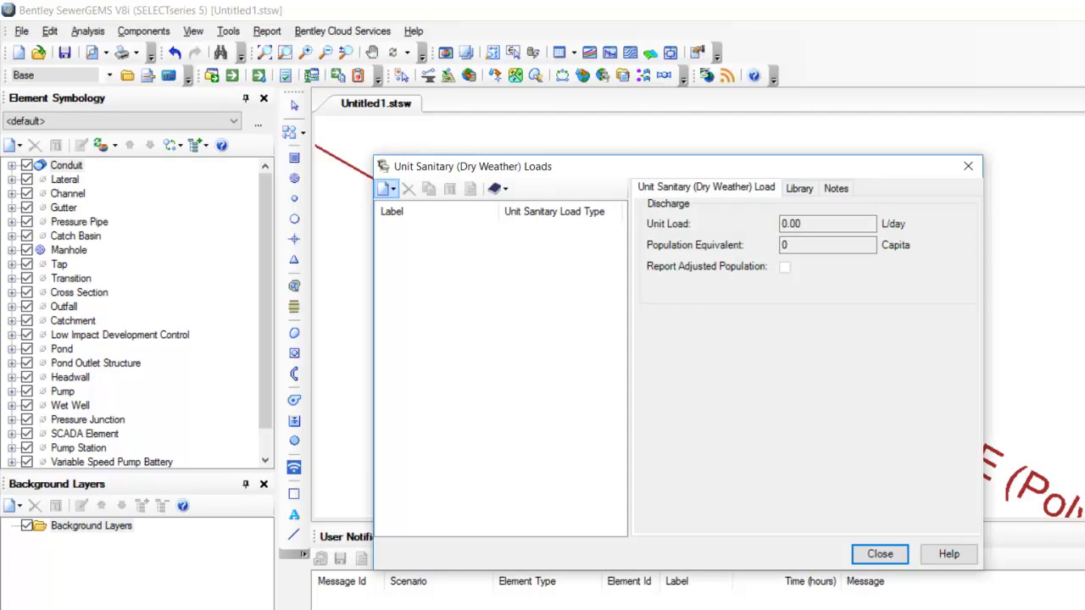
click(386, 189)
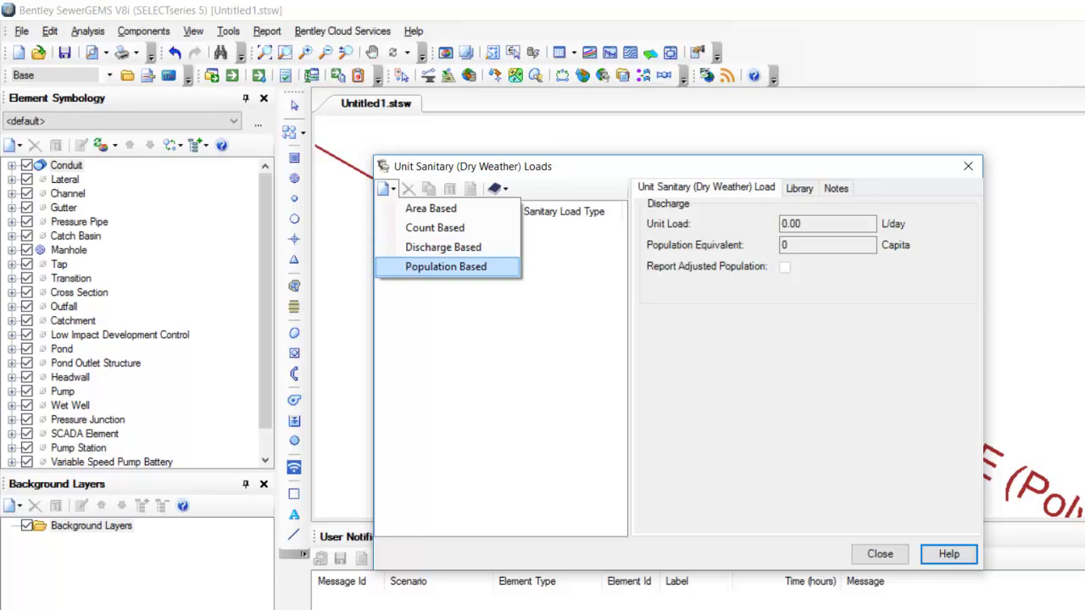
key(Up)
key(Up)
key(Up)
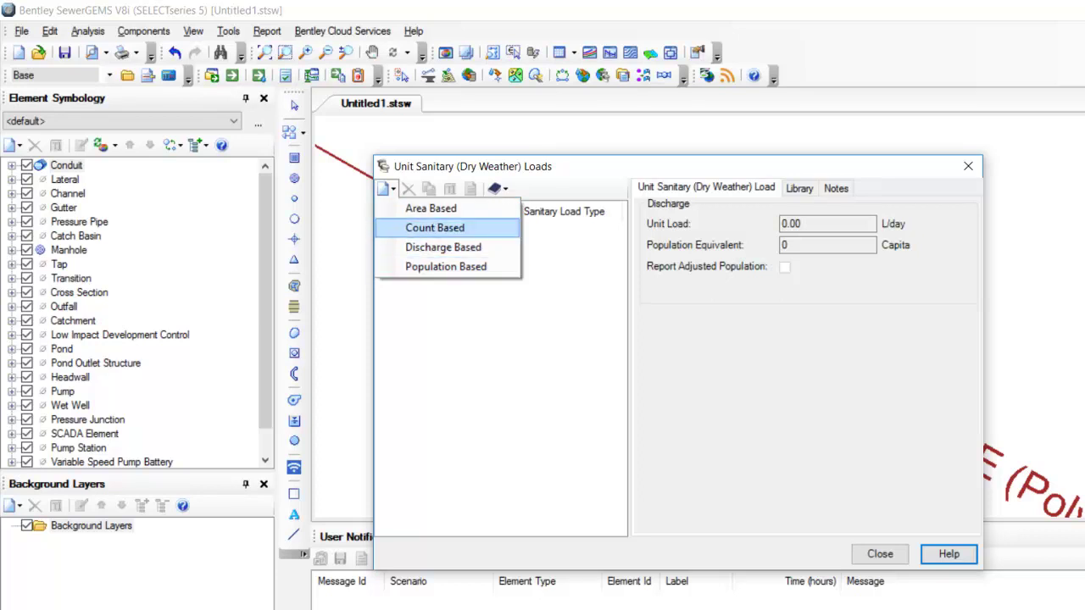
key(Up)
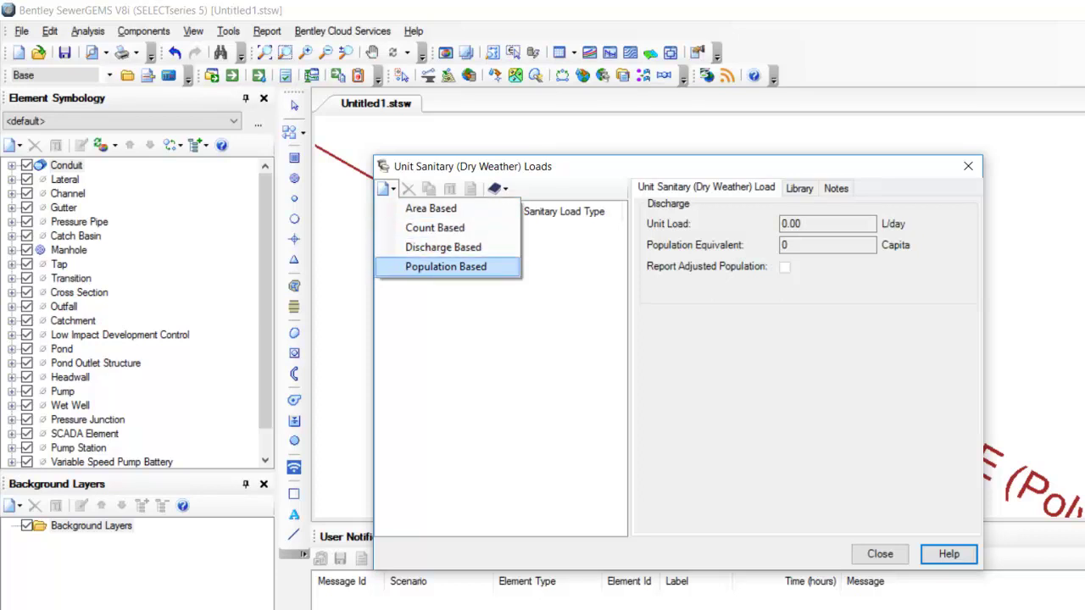
key(Return)
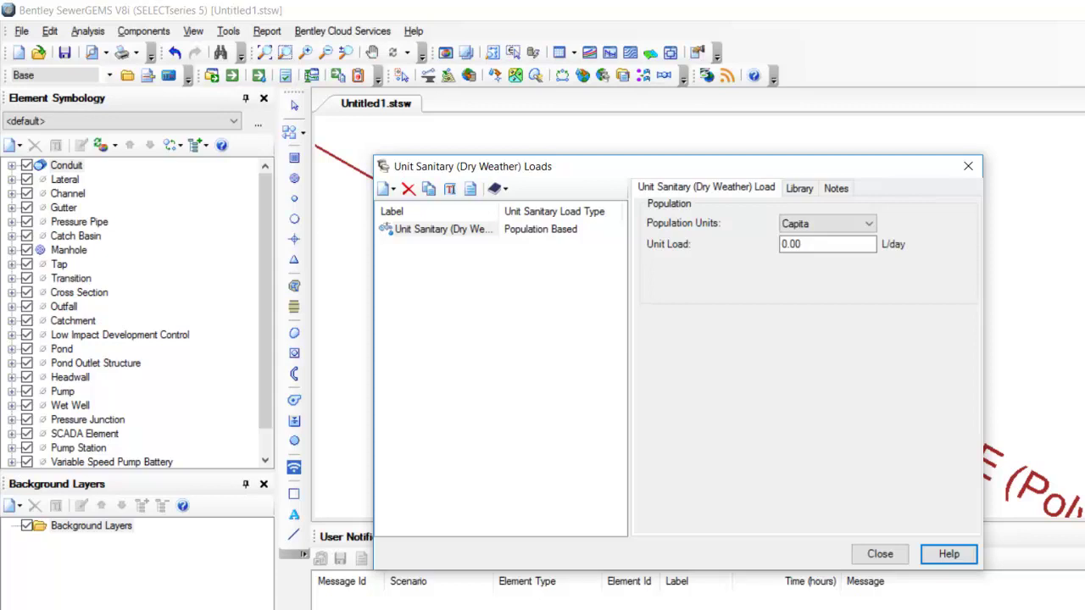
click(827, 223)
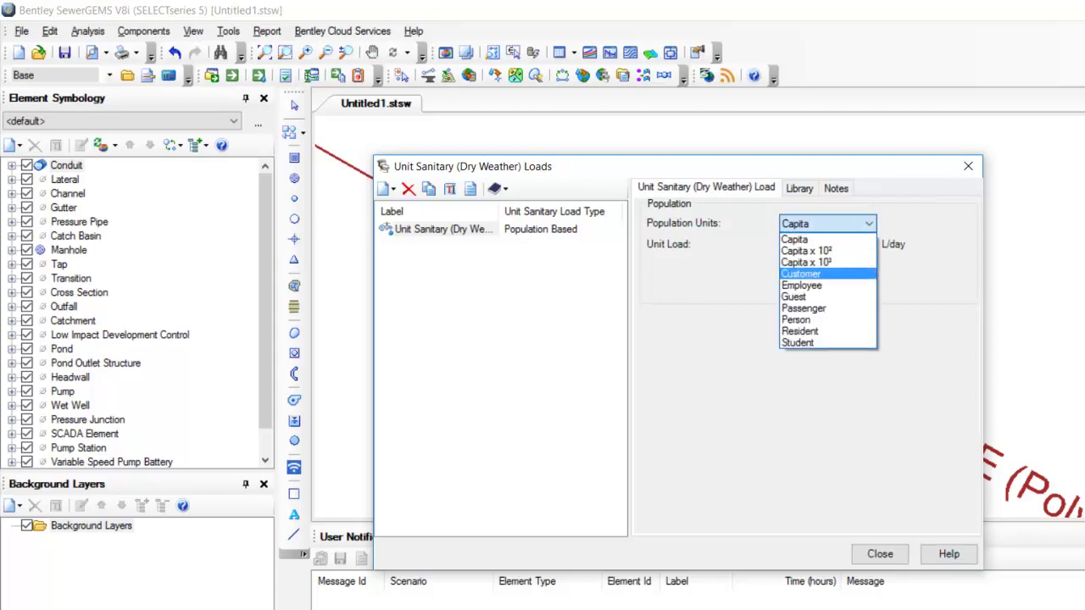
key(Return)
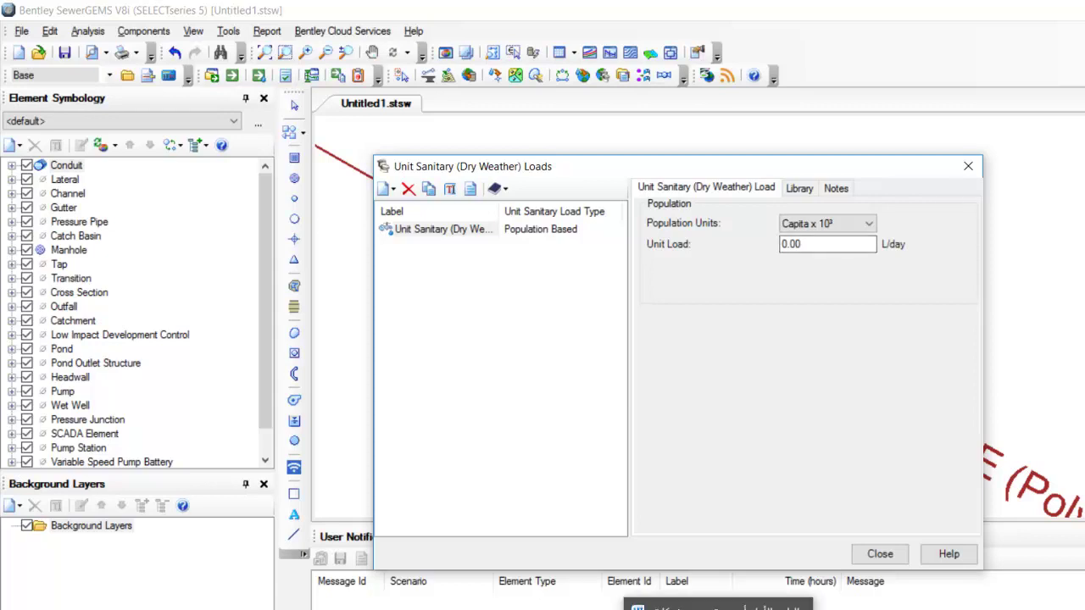
- Check the water consumption value of section 1 in the Excel Design Sheet
key(alt+Tab)
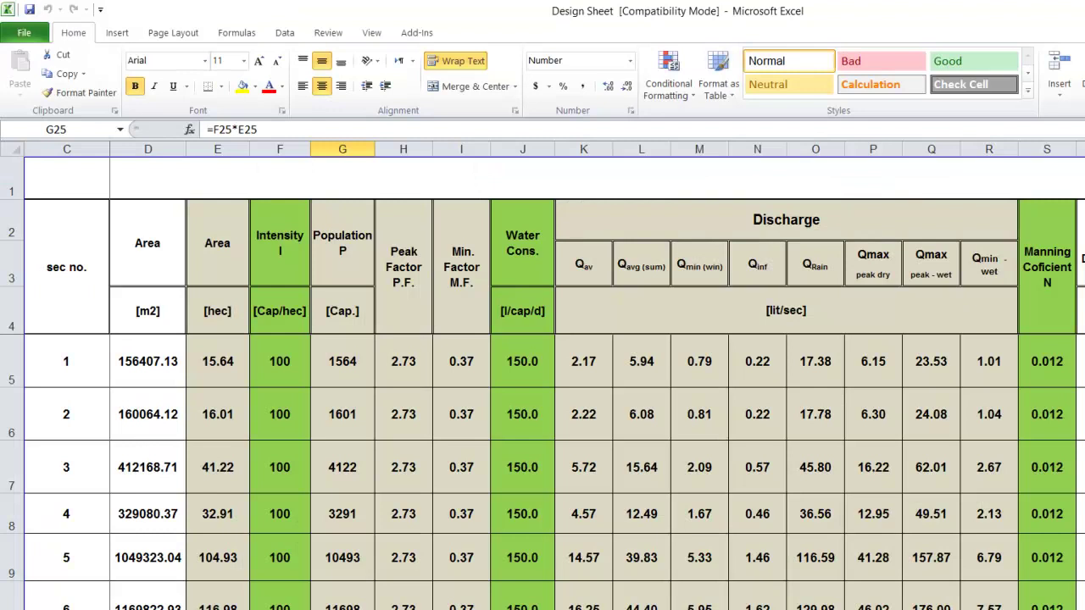
click(522, 361)
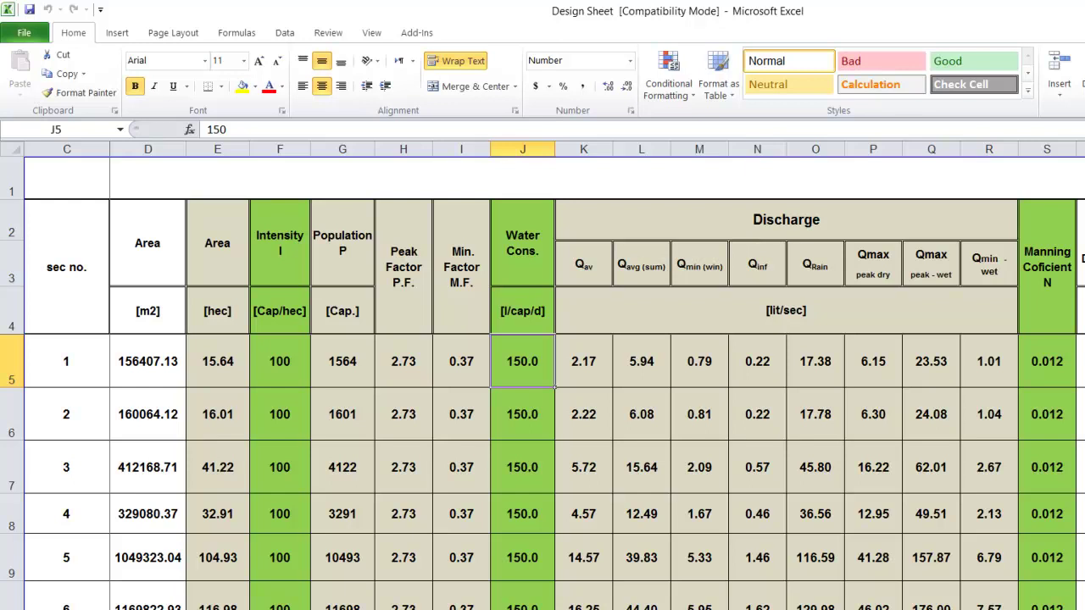
- Return to SewerGEMS, set the population-based sanitary load's unit load to 120 L/day, and close the Unit Sanitary (Dry Weather) Loads dialog
mouse_move(542, 609)
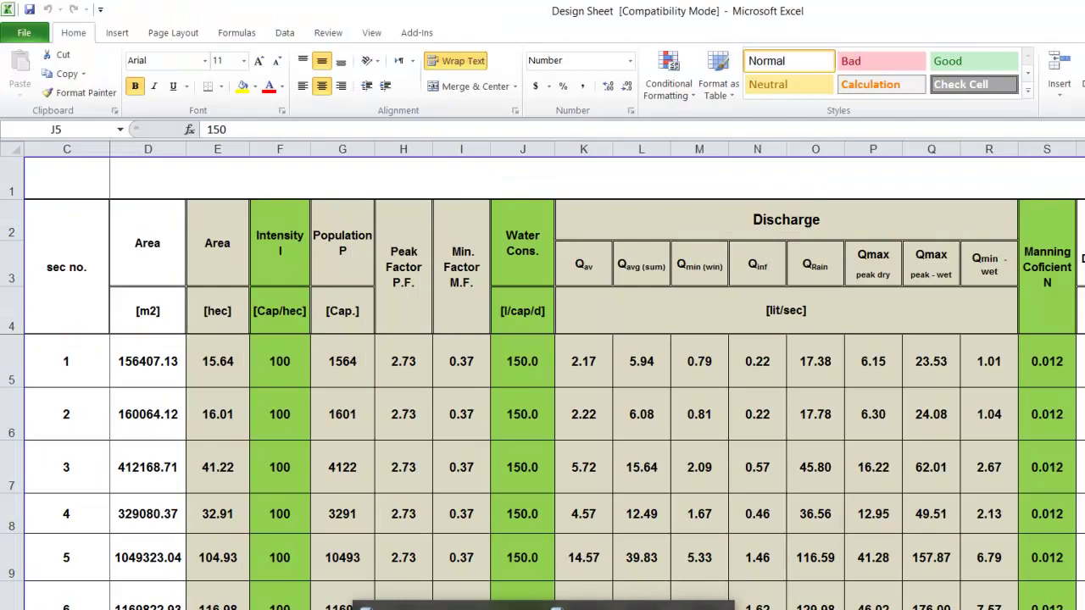
click(447, 605)
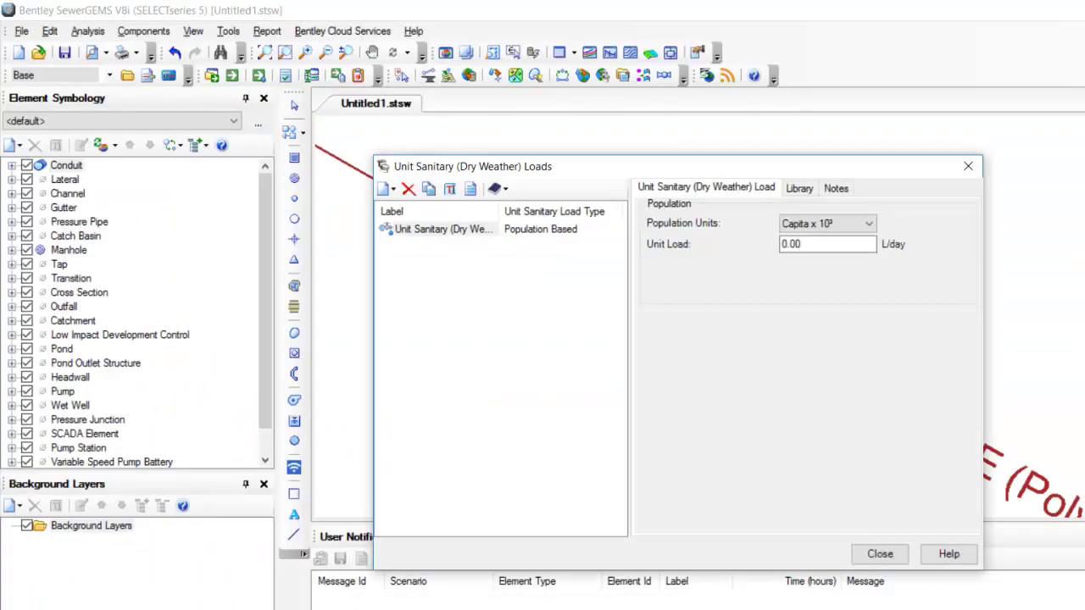
click(797, 244)
text(120)
click(879, 553)
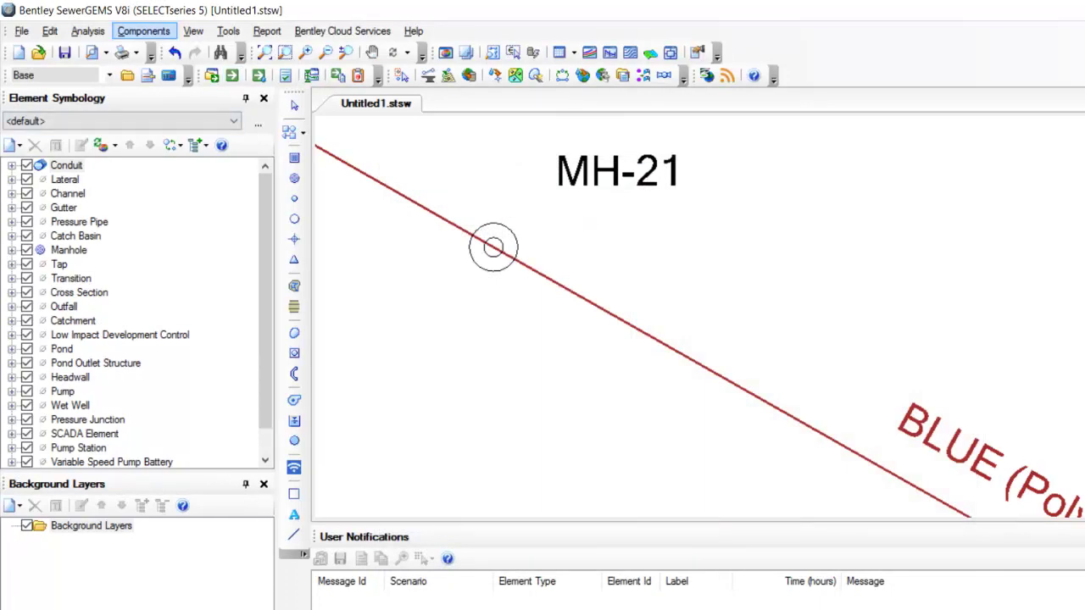
click(143, 30)
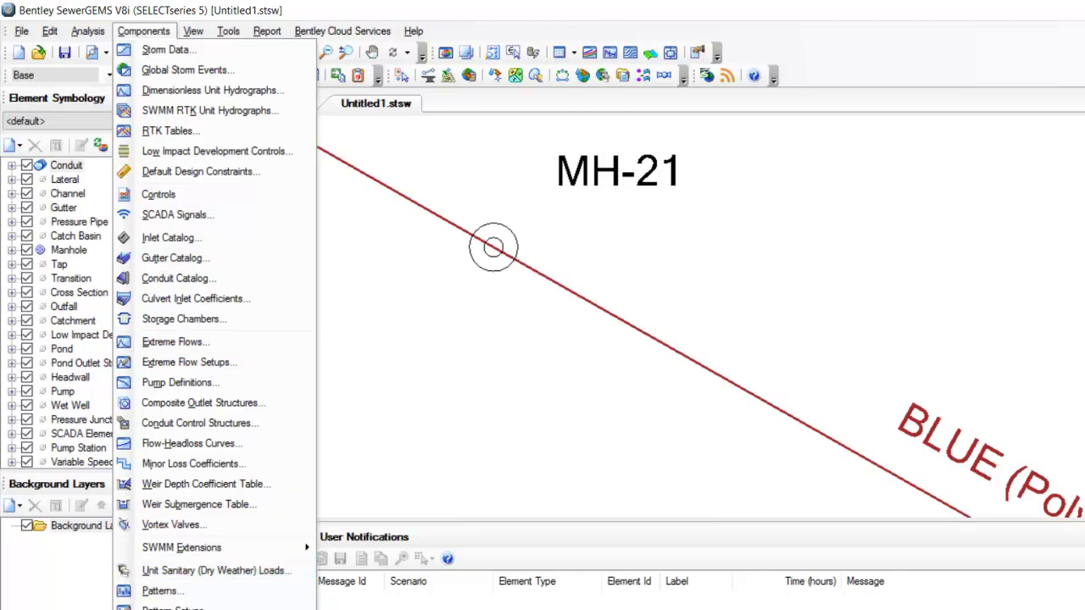
click(410, 272)
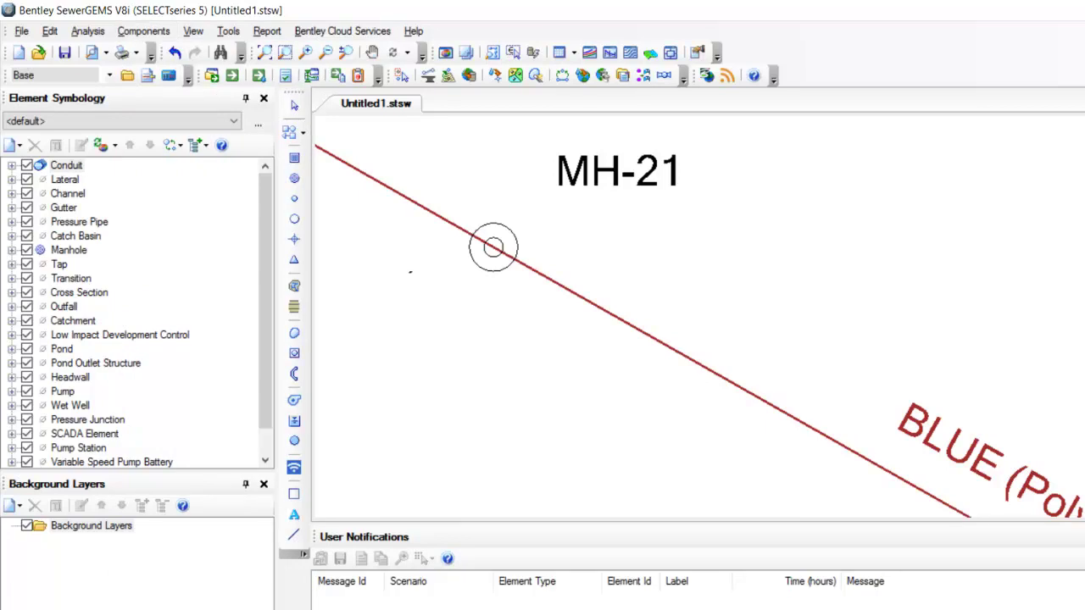
mouse_move(410, 271)
mouse_down()
mouse_move(450, 380)
mouse_move(459, 378)
mouse_up()
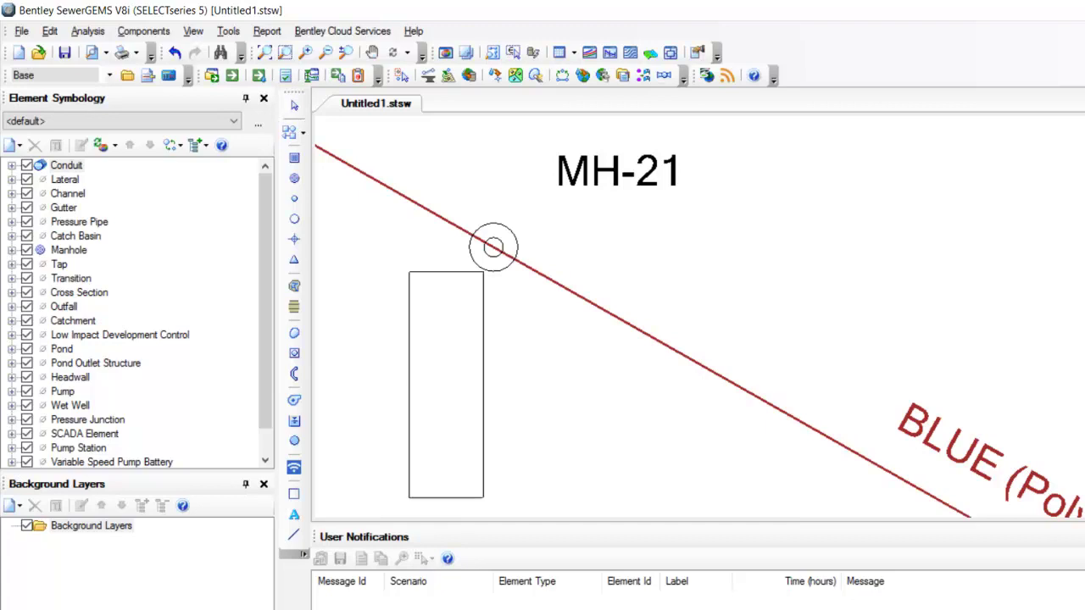
mouse_move(543, 609)
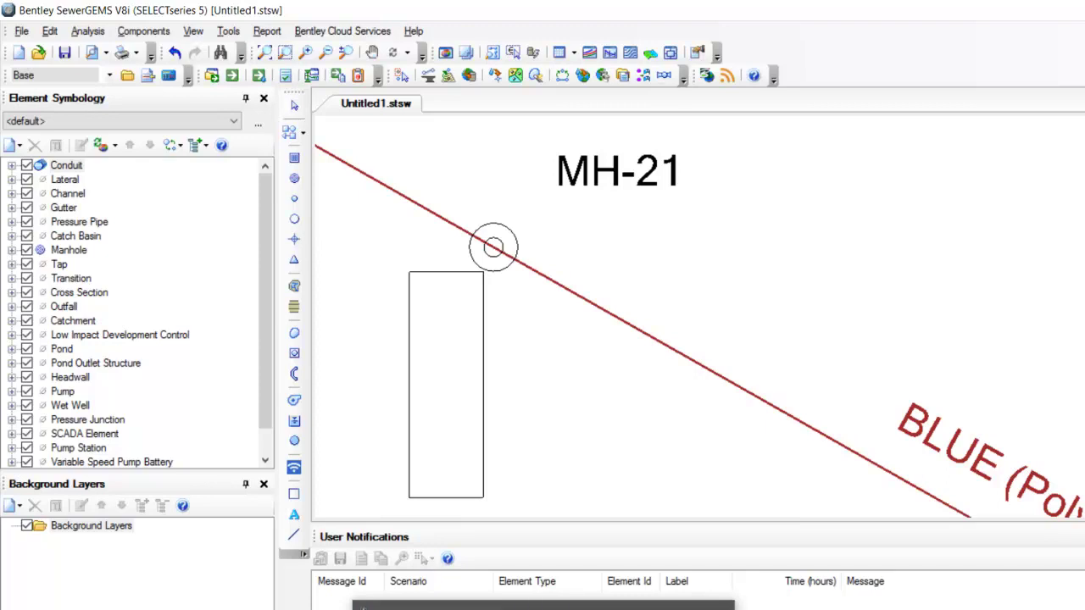